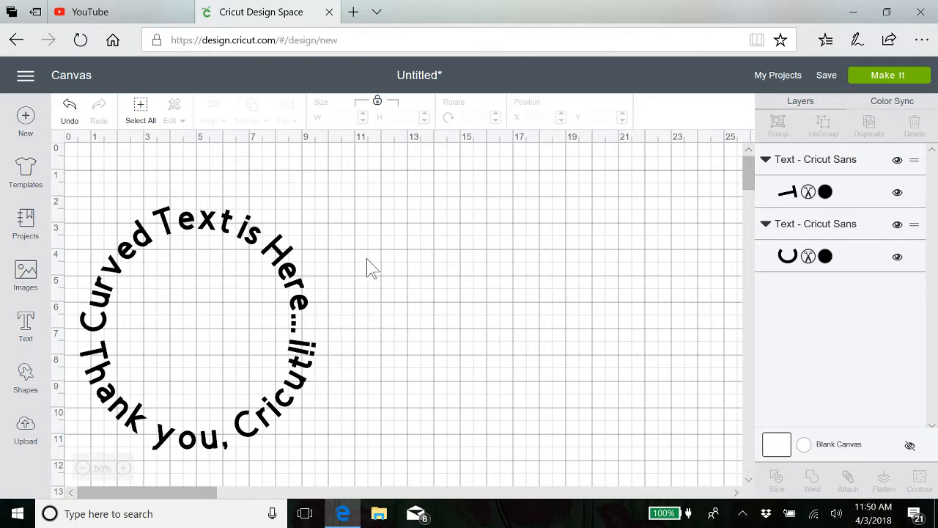
- Add the text "We are HAPPY!" and move it to the empty canvas area beside the circular text
click(28, 328)
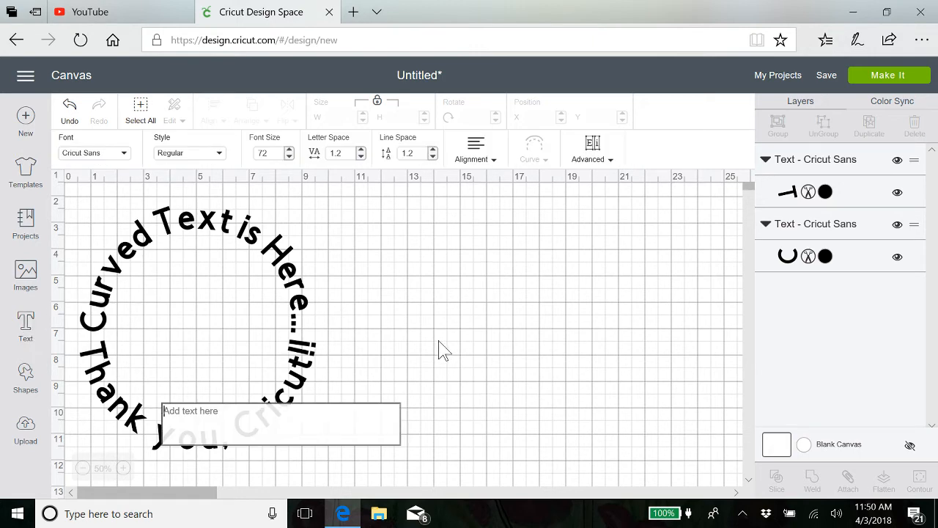
text(we a)
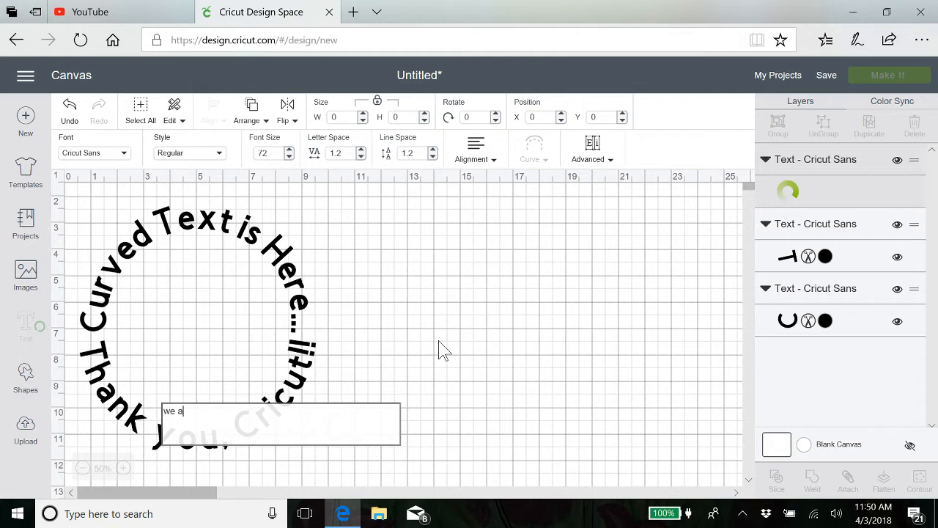
key(BackSpace)
key(BackSpace)
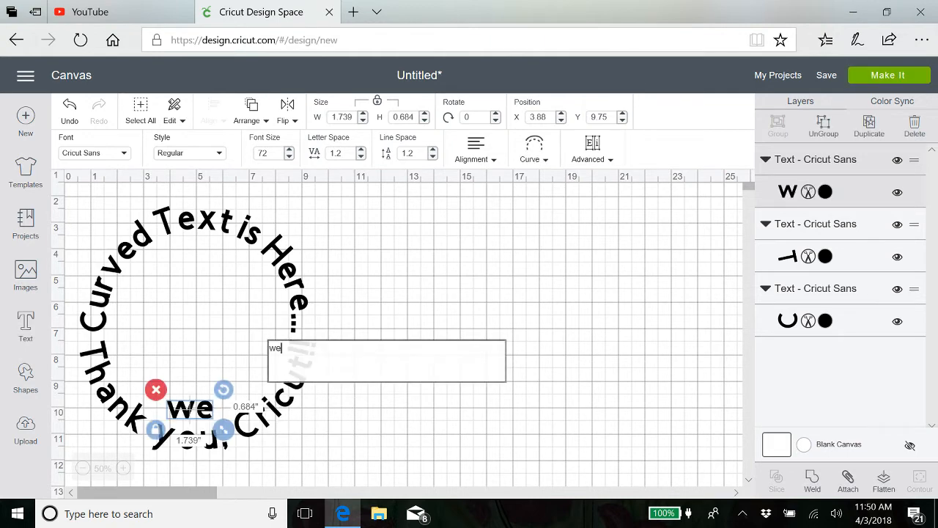
key(BackSpace)
key(BackSpace)
text(W)
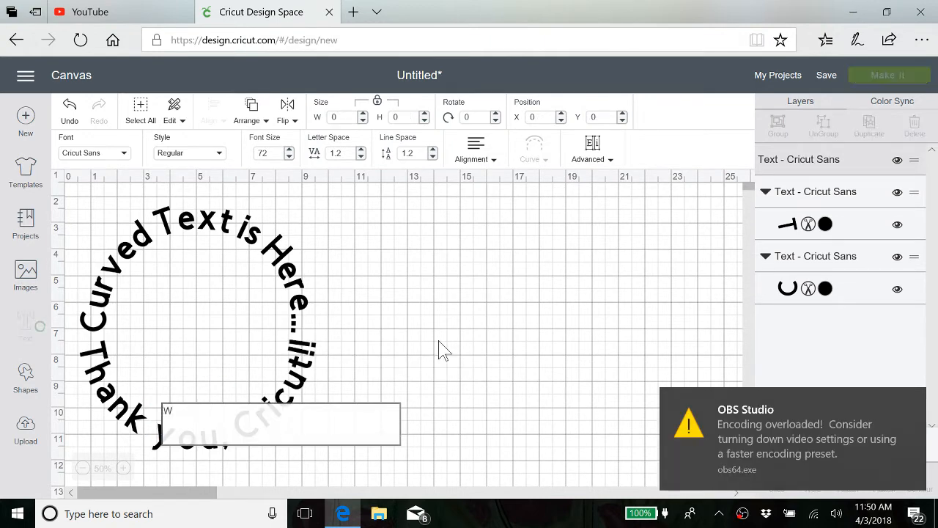
text(e)
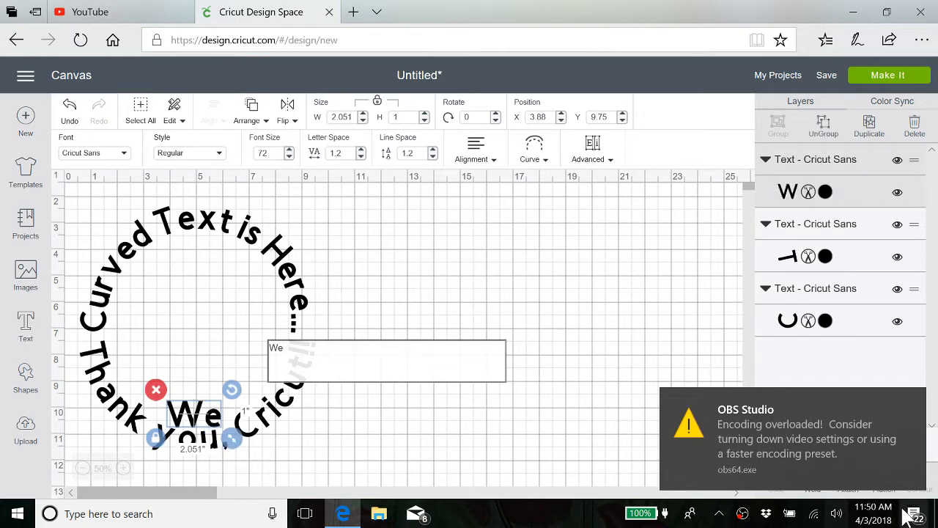
click(915, 401)
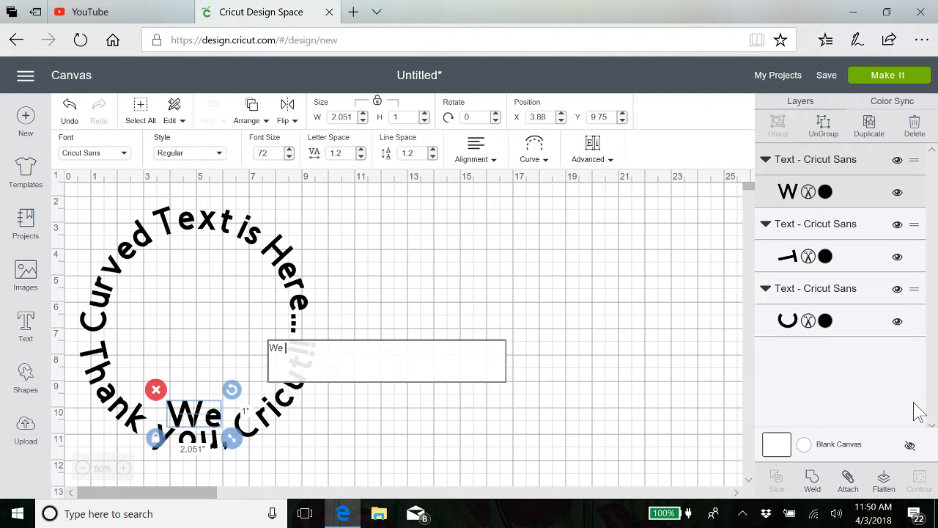
text(are HAP)
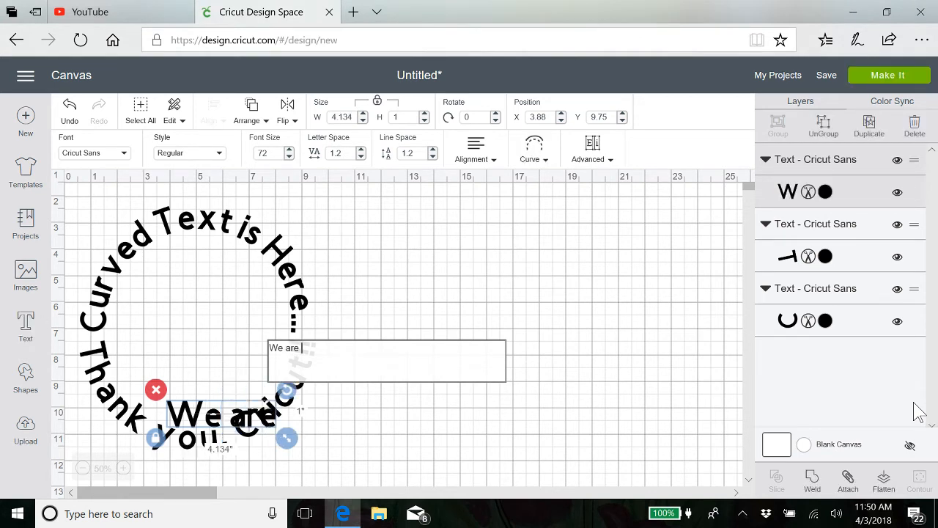
text(P)
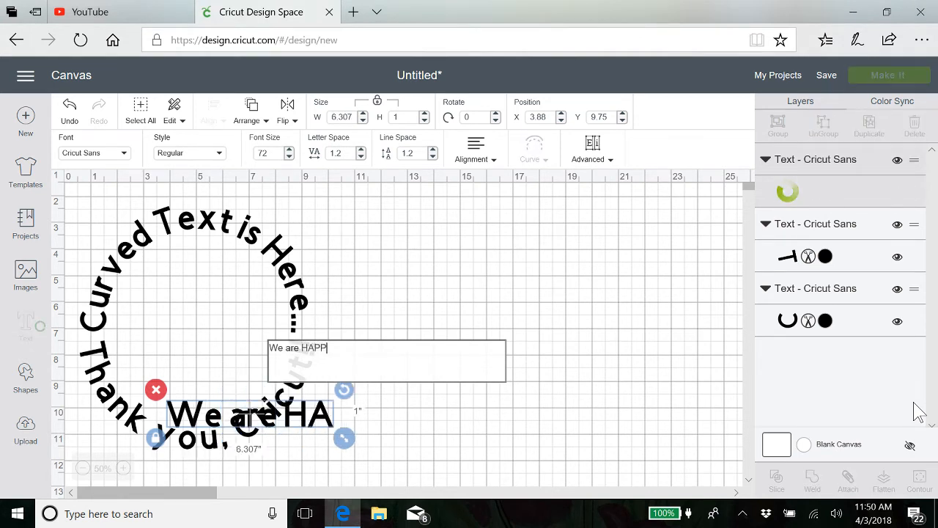
text(Y!)
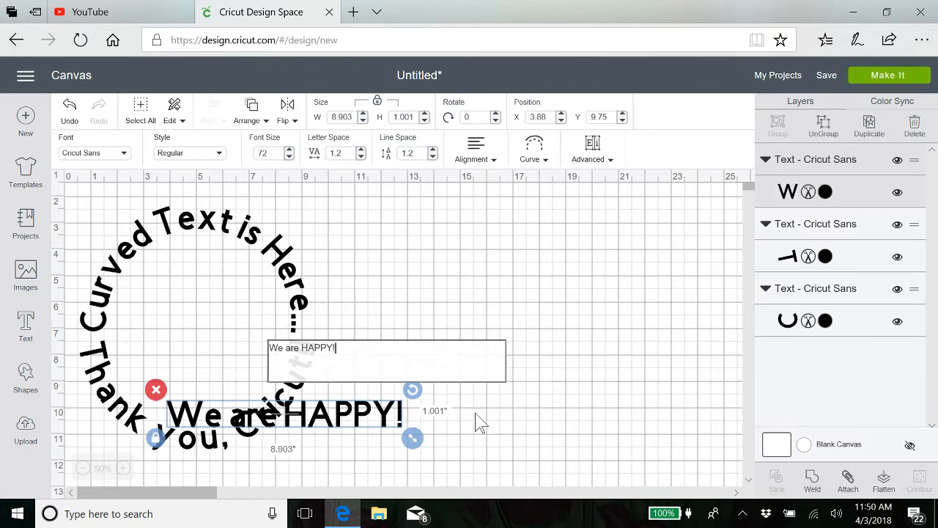
click(394, 418)
drag(394, 418, 559, 254)
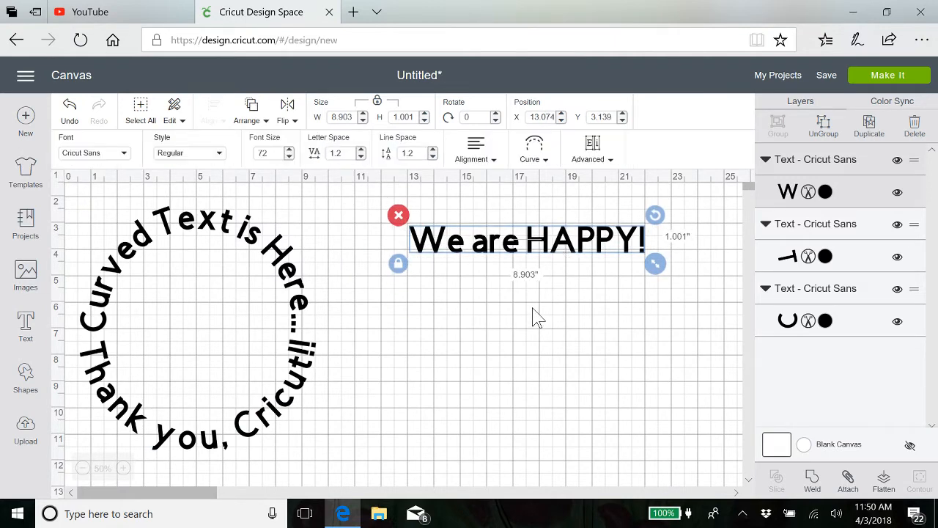
- Curve the "We are HAPPY!" text into an upward arch with a diameter of about 6.826 and move it lower
click(549, 163)
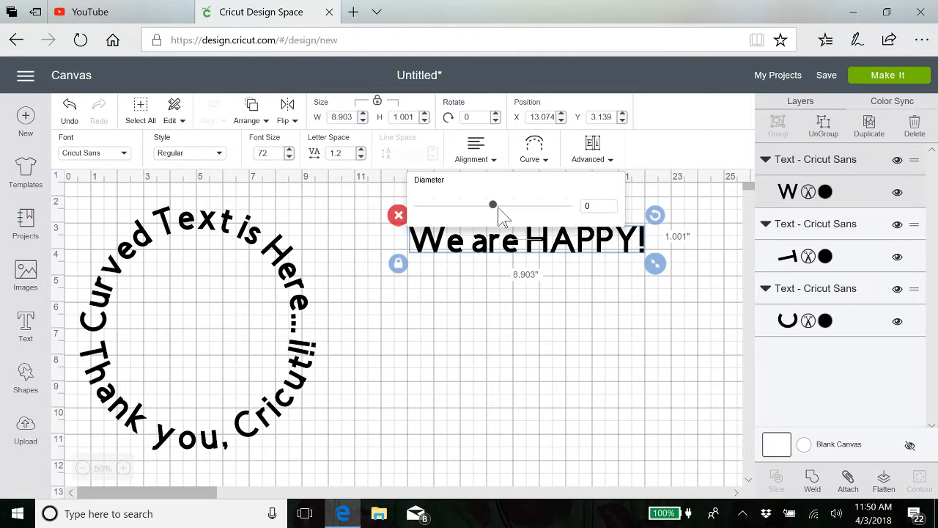
drag(494, 208, 550, 211)
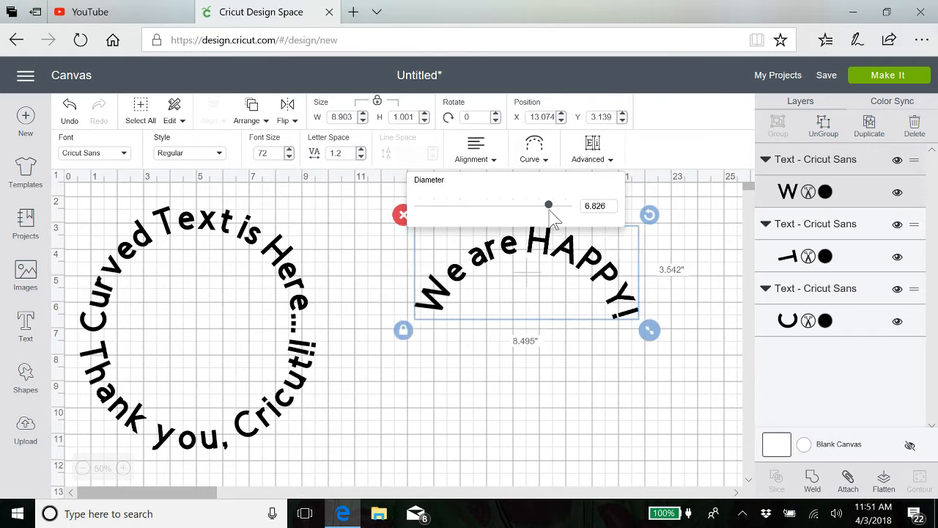
click(520, 277)
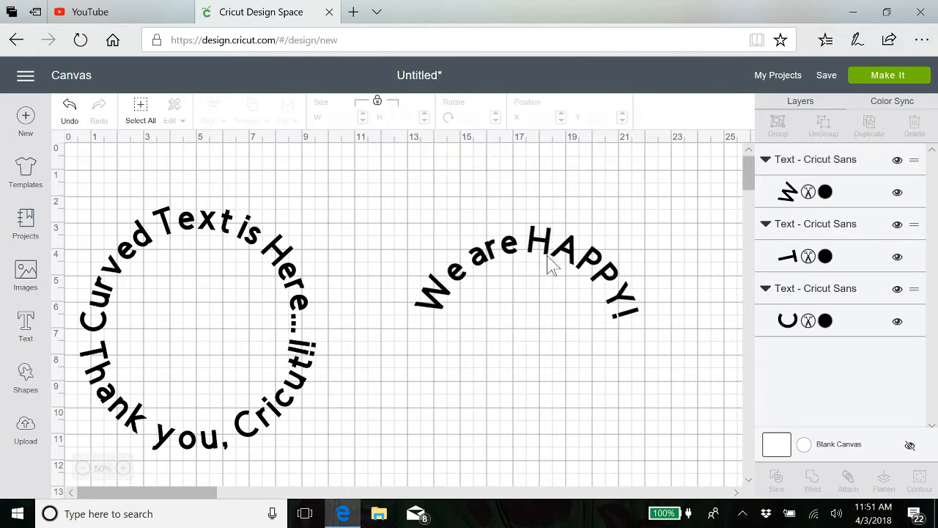
drag(549, 264, 551, 341)
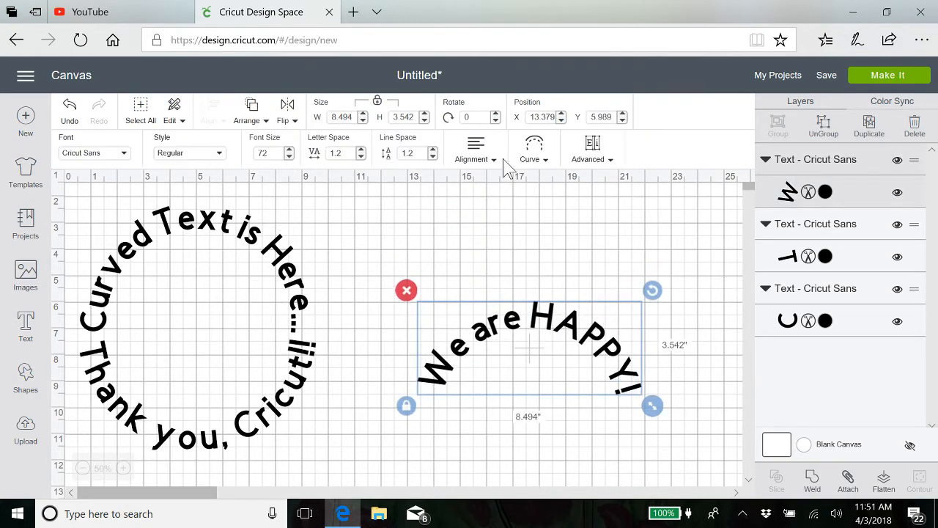
- Flatten the arch of "We are HAPPY!" to a curve diameter of about 68.144
click(533, 153)
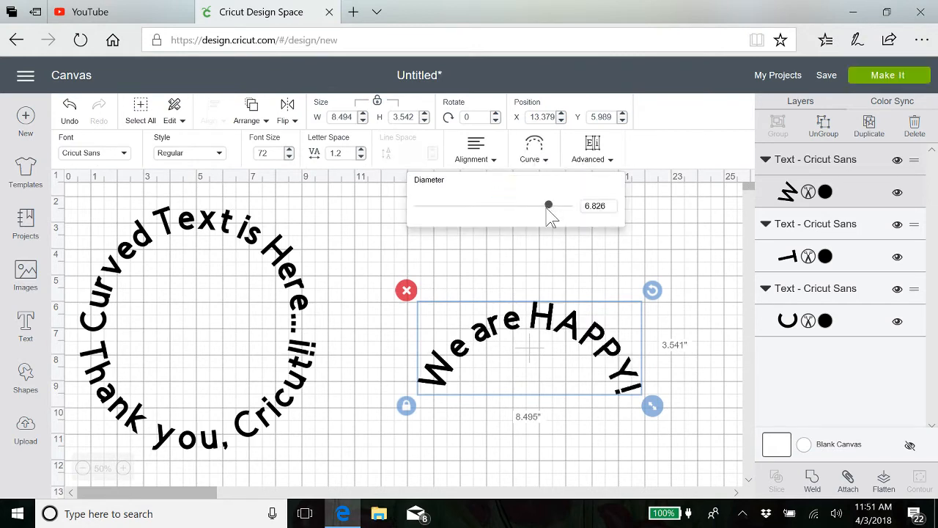
drag(549, 208, 497, 217)
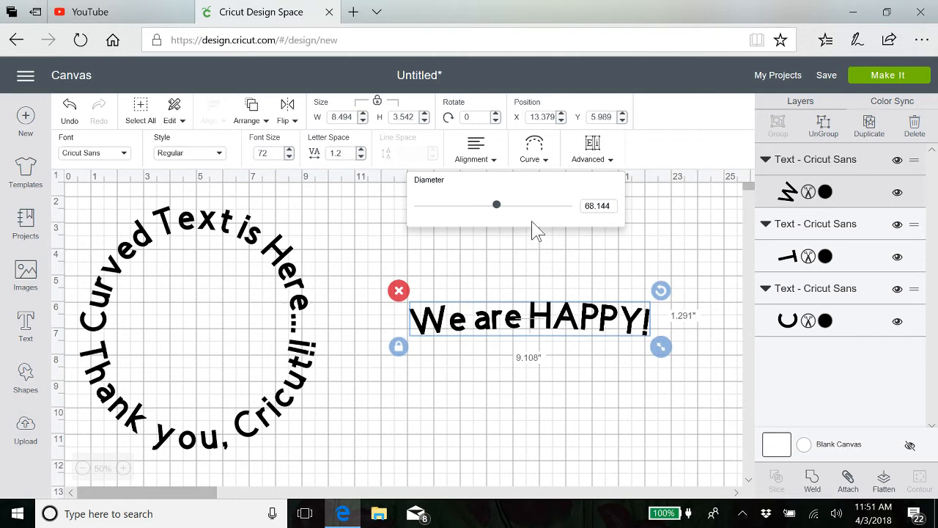
click(551, 299)
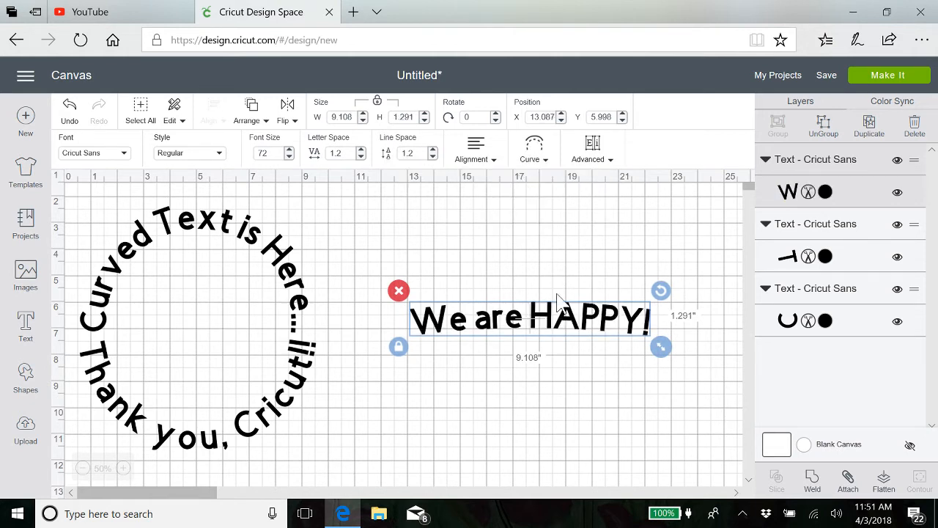
- Curve "We are HAPPY!" downward with a diameter of about -5.777 and place it close beside the circular text
click(541, 163)
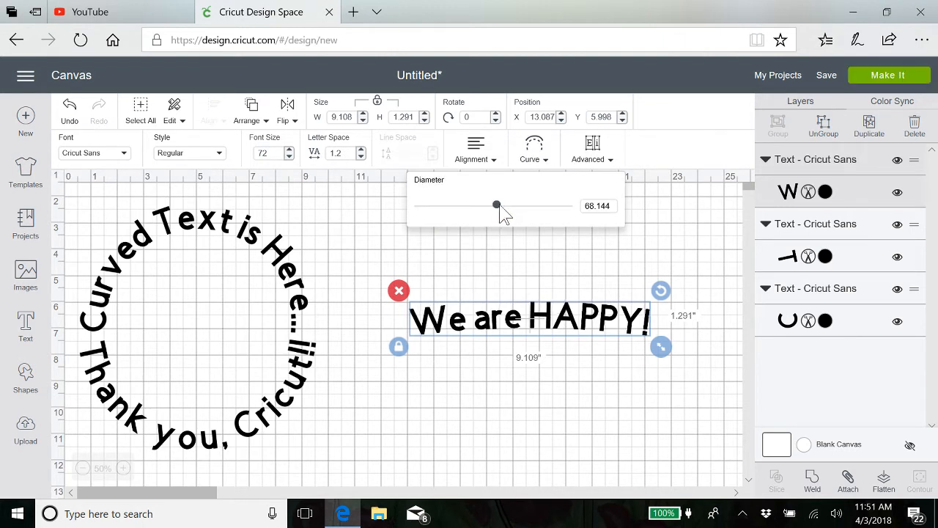
drag(504, 213, 434, 209)
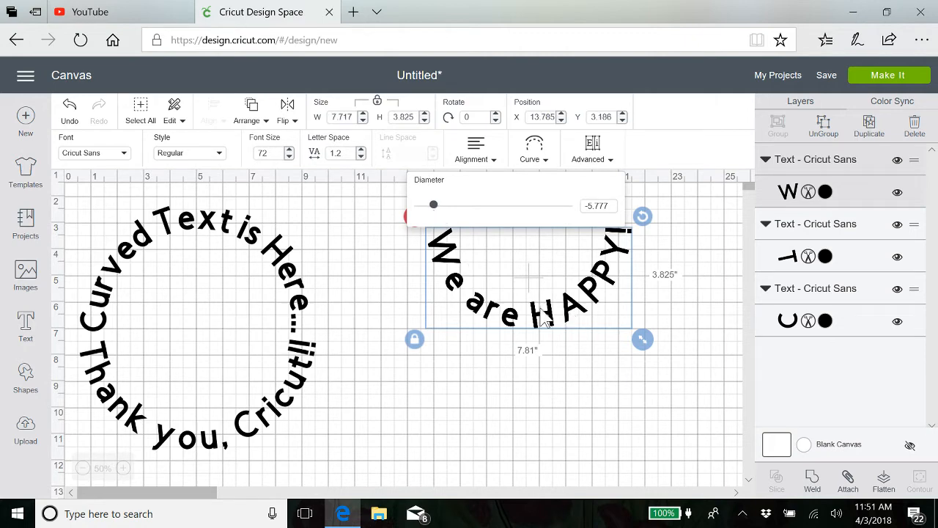
drag(555, 318, 469, 322)
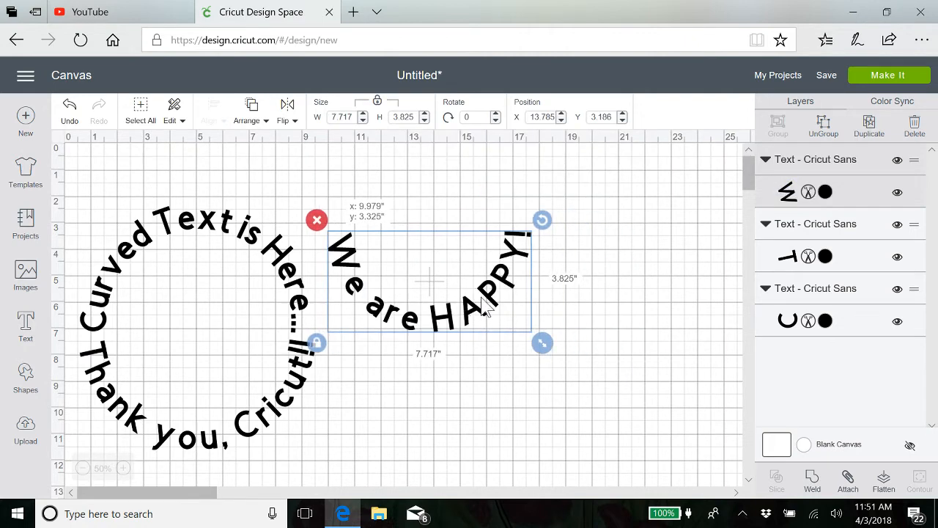
- Duplicate the downward-curved "We are HAPPY!" text and move the copy away from the original
right_click(460, 283)
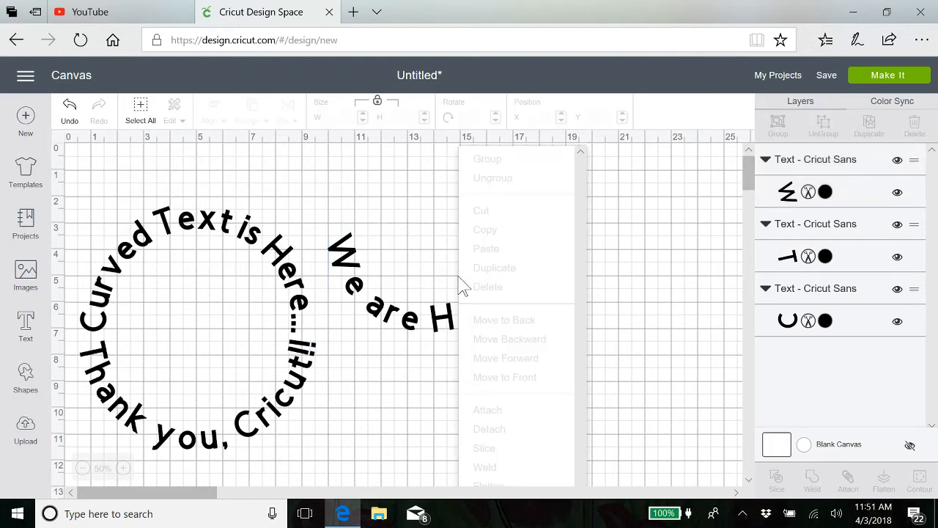
click(392, 328)
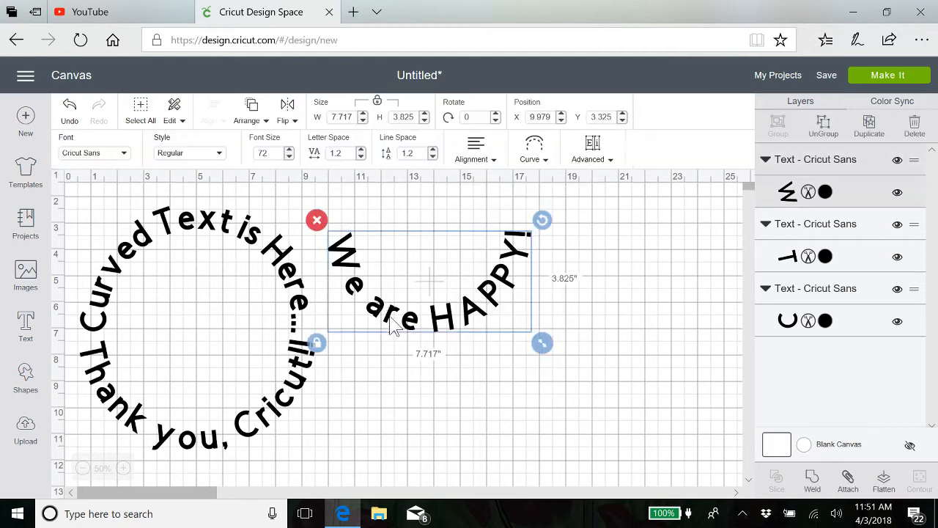
click(869, 126)
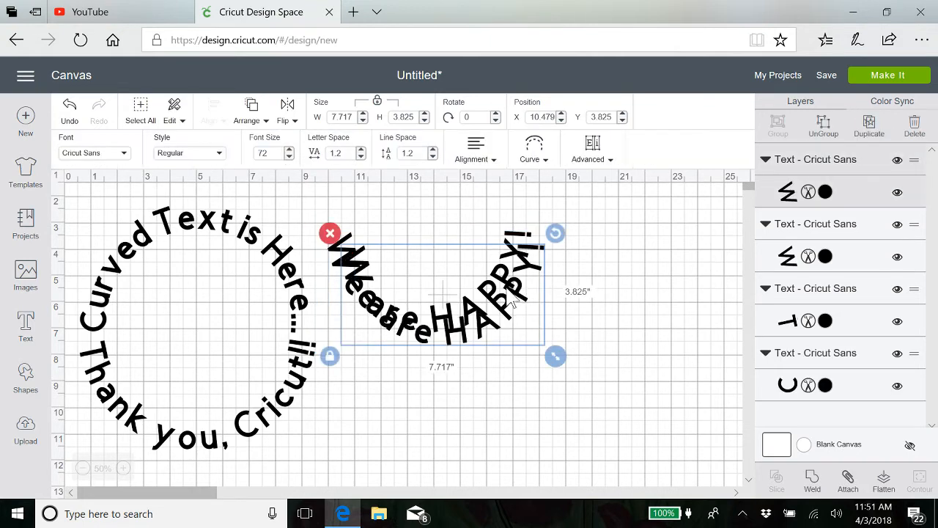
drag(490, 327, 682, 358)
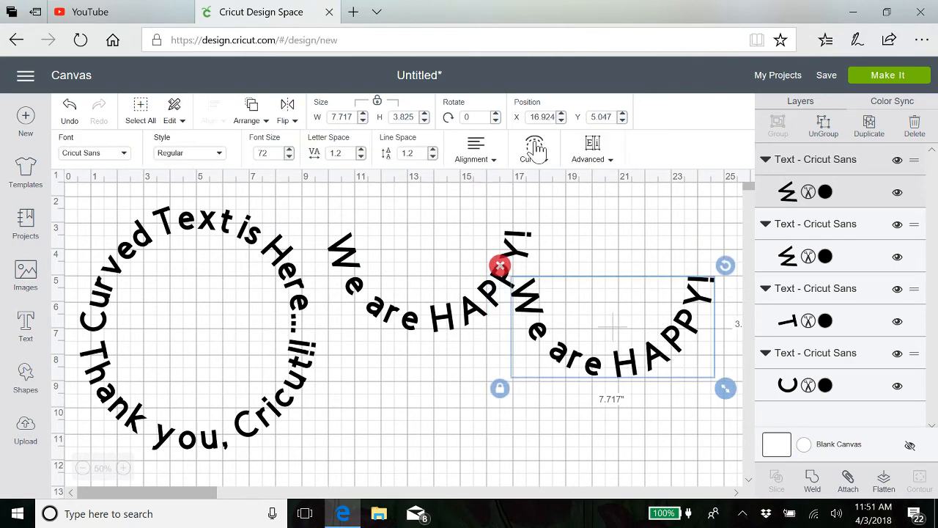
- Reverse the copy's curve into an upward arch with a diameter of about 5.227
click(538, 148)
drag(433, 206, 438, 210)
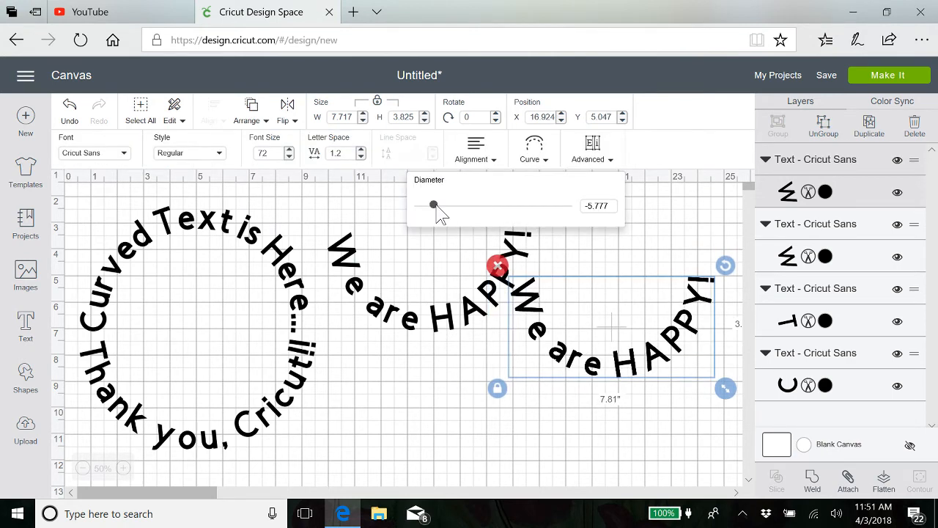
drag(437, 210, 558, 213)
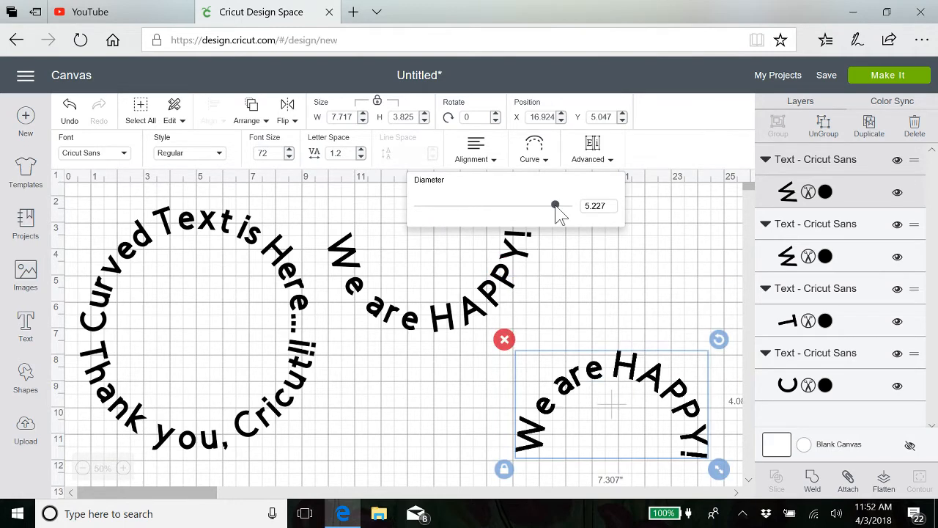
click(402, 329)
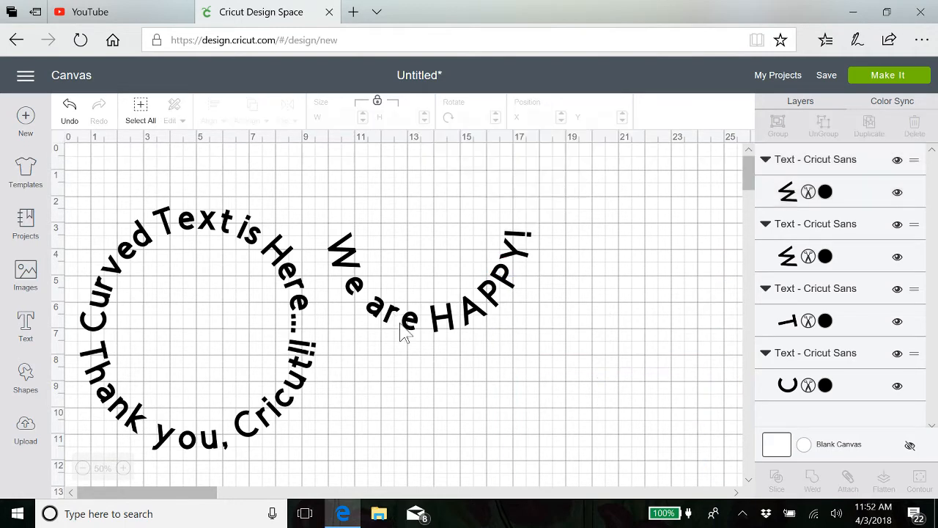
- Arrange the two "We are HAPPY!" curves end to end so they form a continuous S-shaped wave
click(459, 329)
drag(460, 325, 459, 354)
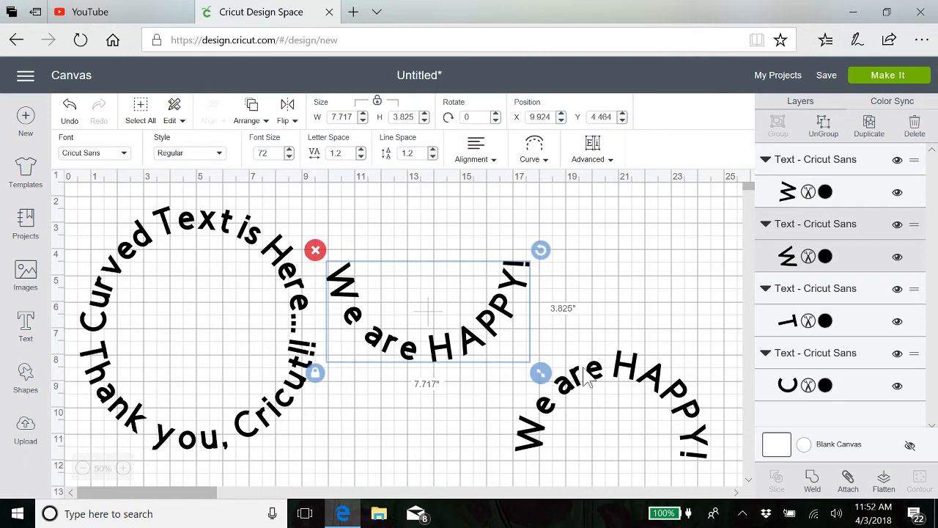
drag(601, 381, 602, 236)
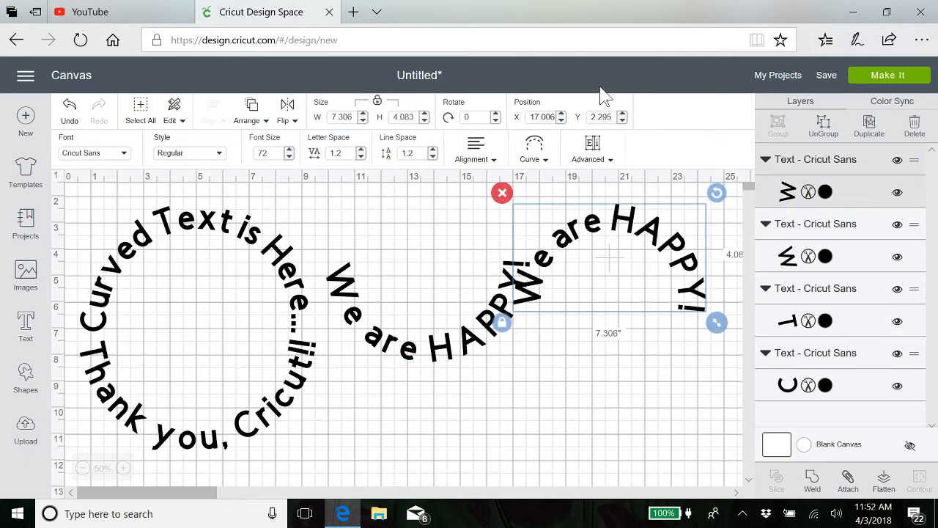
click(587, 233)
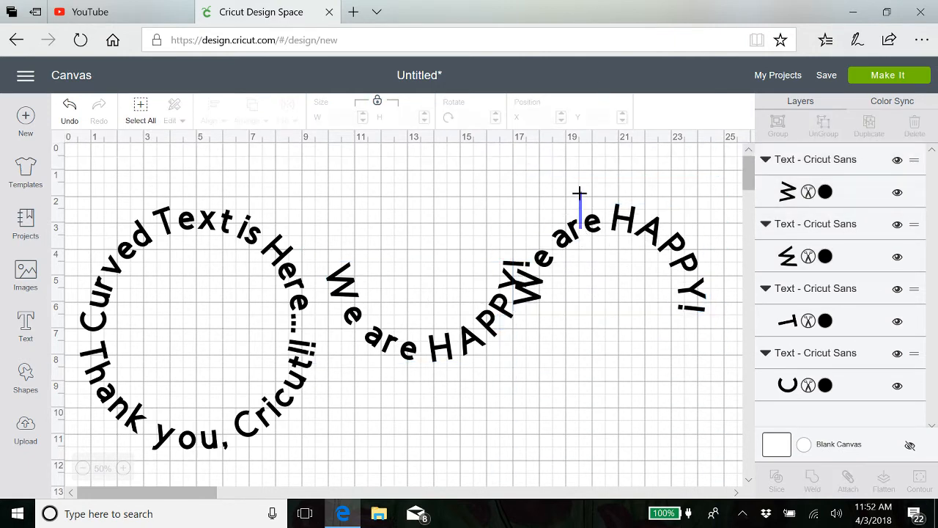
click(595, 235)
drag(596, 234, 589, 181)
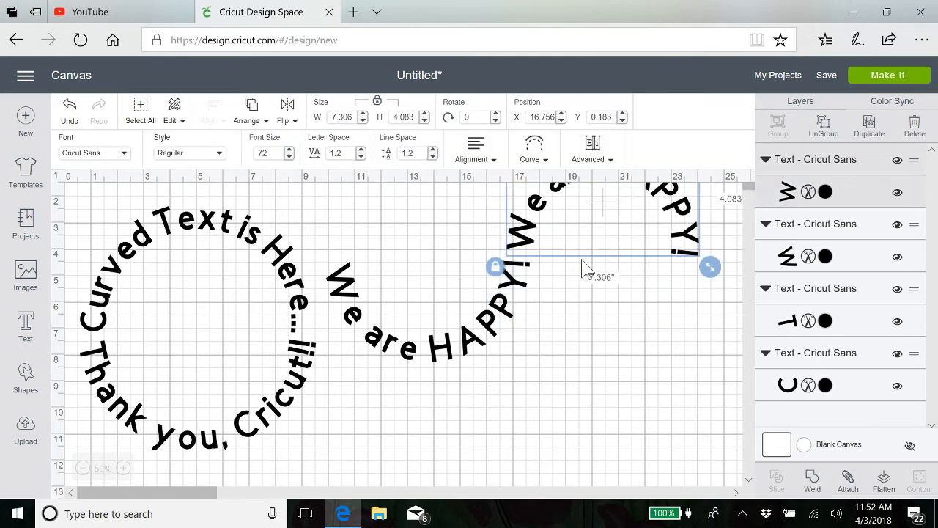
click(557, 368)
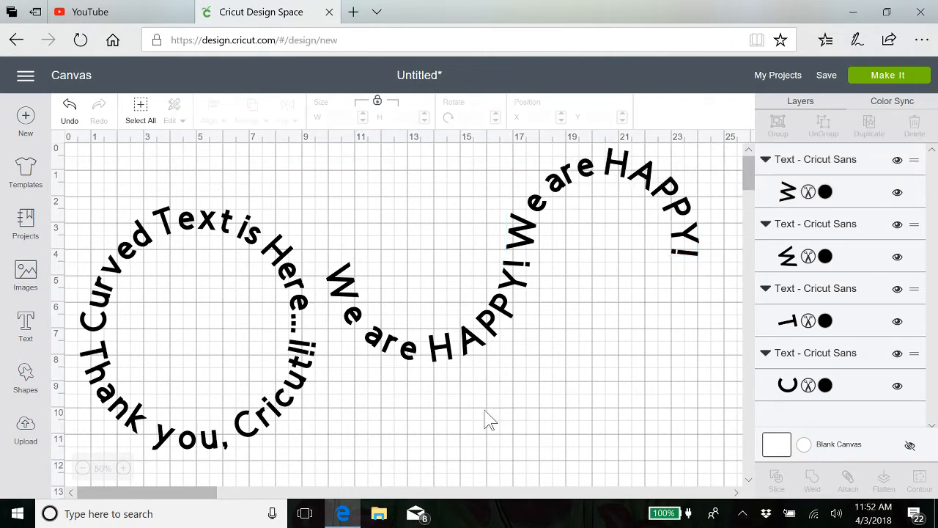
- Hide all four text layers to clear the canvas
click(896, 160)
click(896, 224)
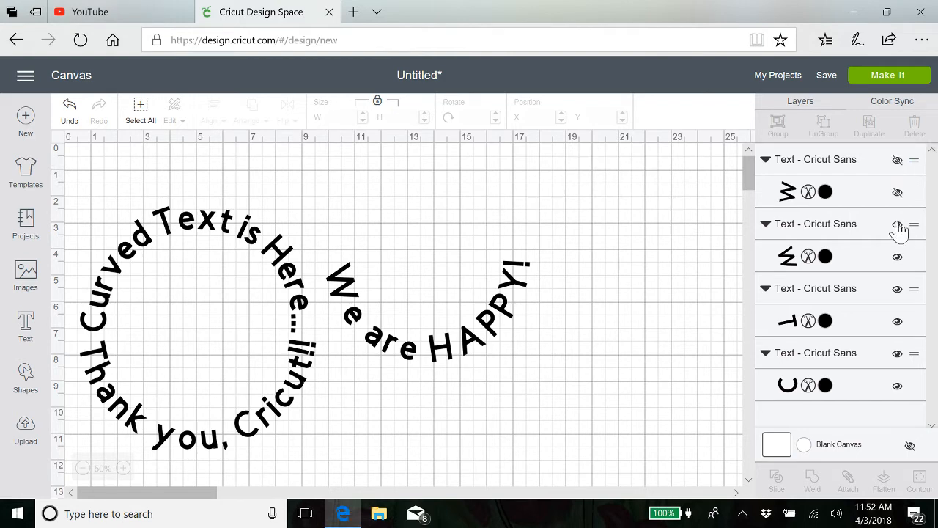
click(897, 290)
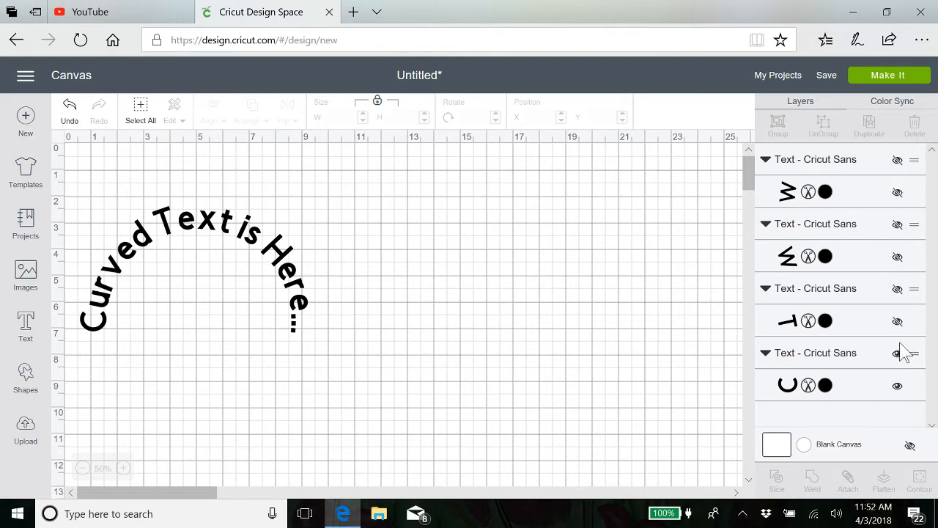
click(897, 355)
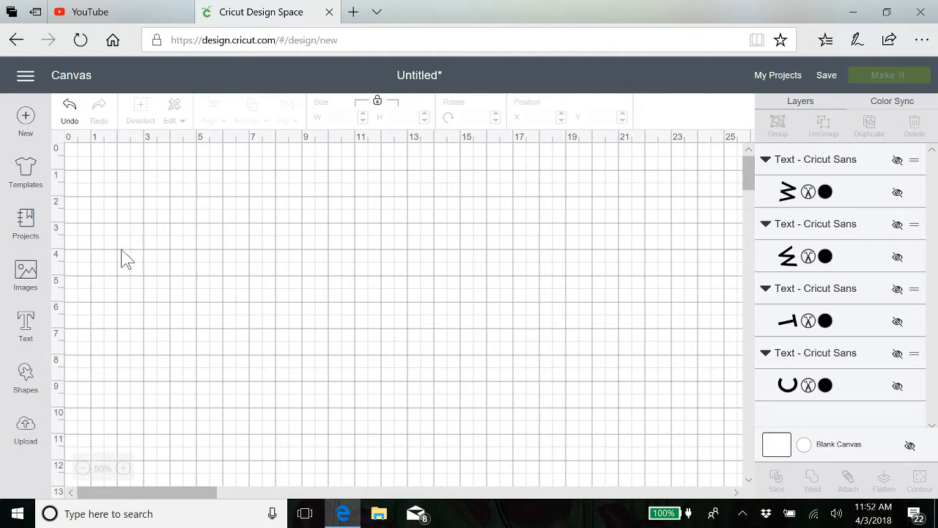
- Add a new text line reading "This is wonderful and will increase our creativity..." to the empty canvas
click(26, 327)
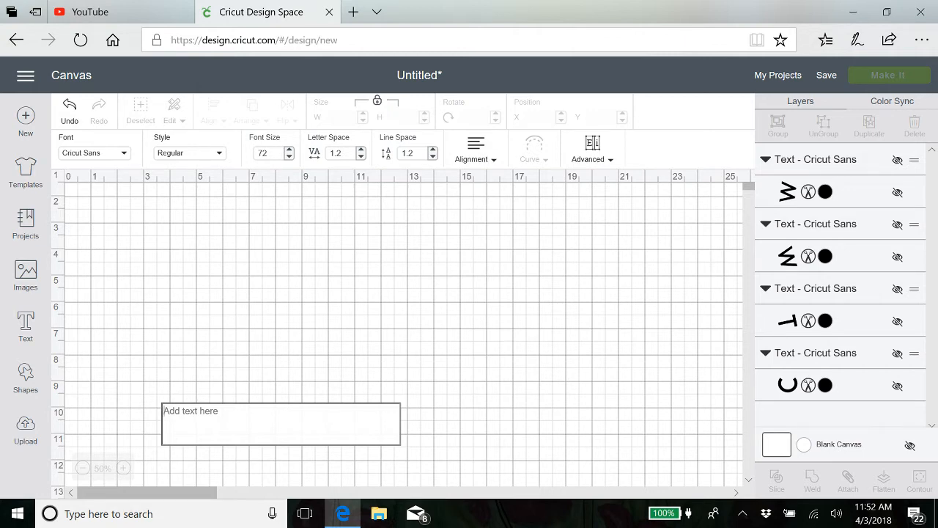
text(Thi)
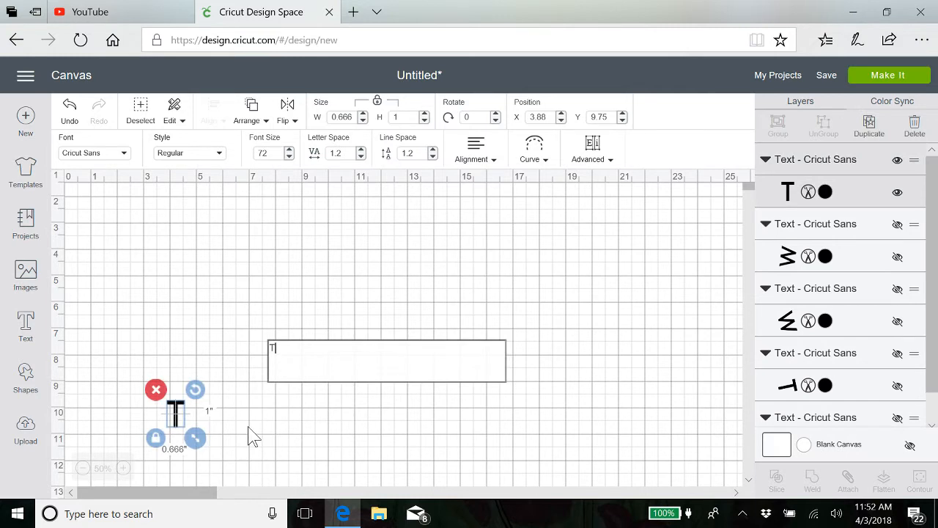
text(s)
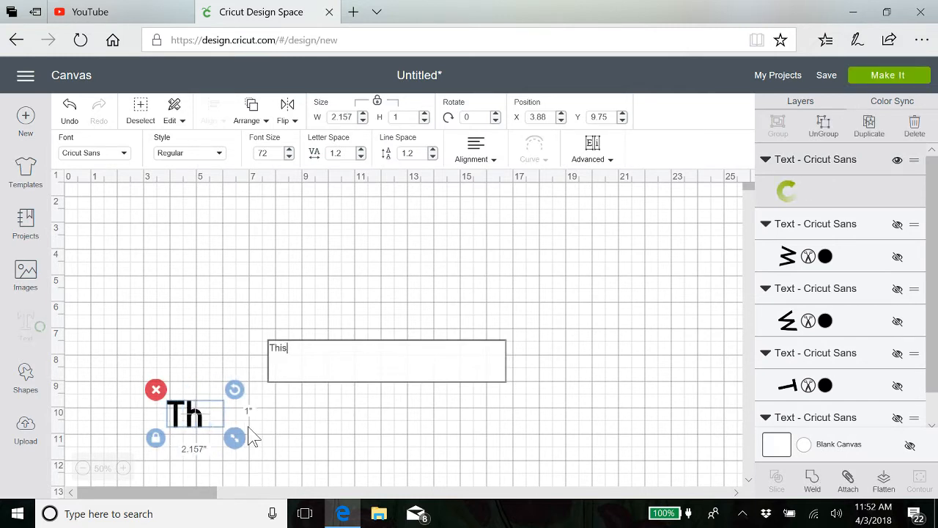
text( is wonderfu)
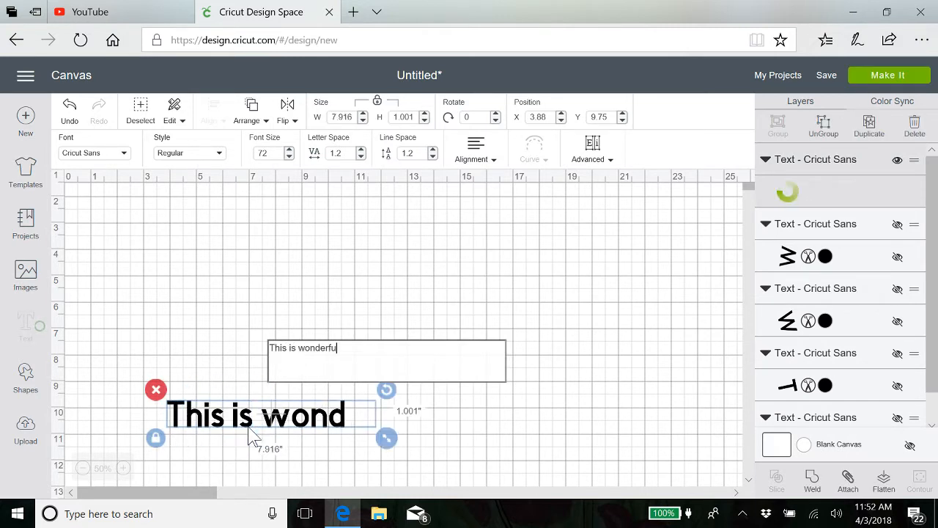
text(l and wi)
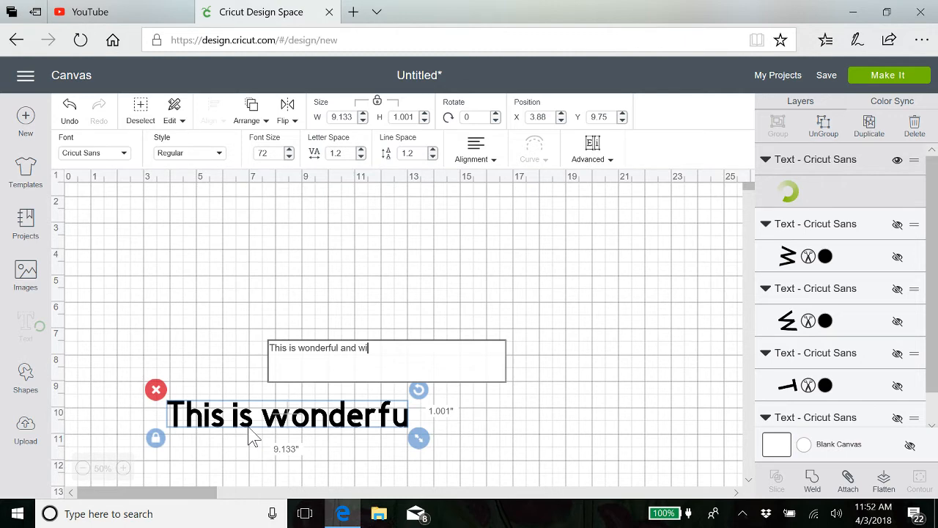
text(ll increase our crea)
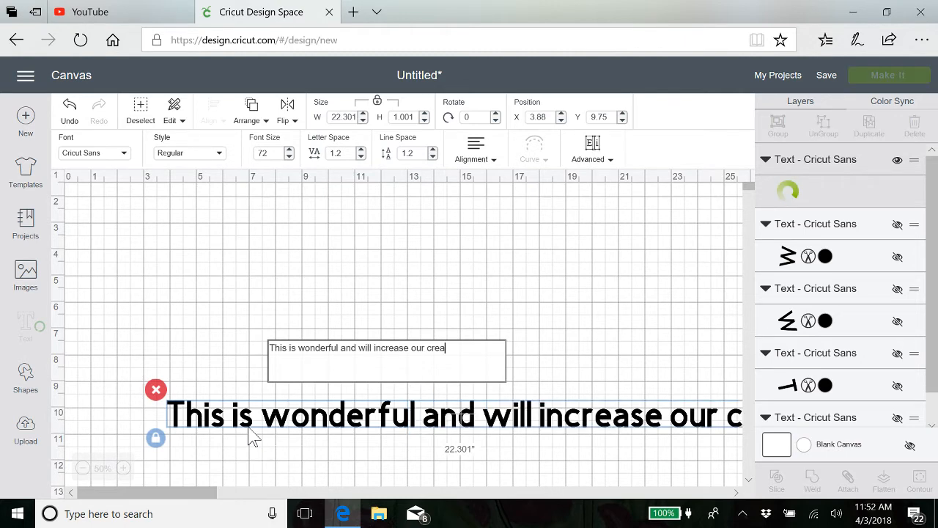
text(tiity)
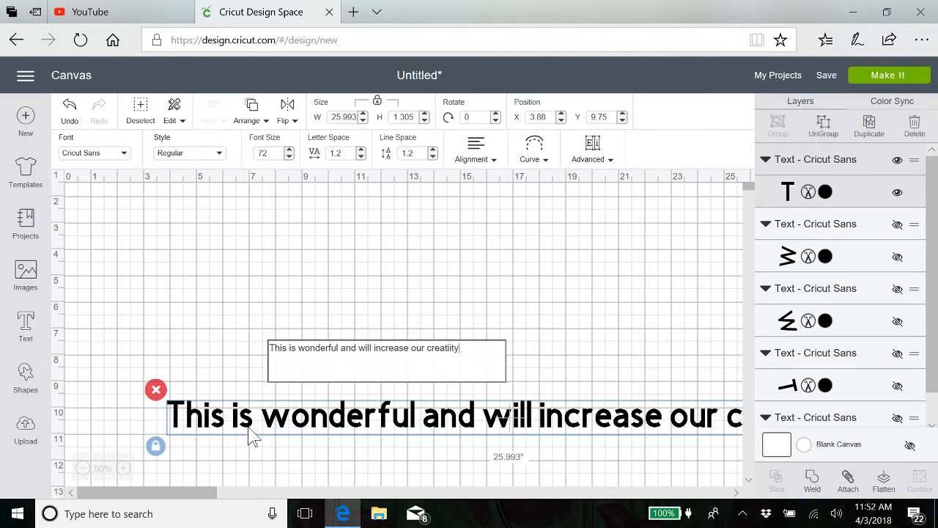
click(249, 434)
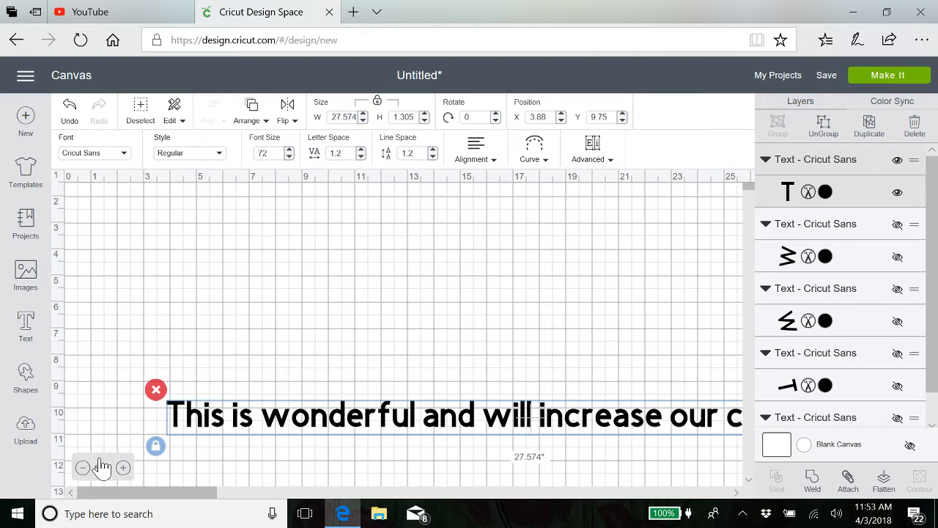
- Move the new sentence toward the canvas's left edge and set its font size to 48
click(385, 414)
click(397, 416)
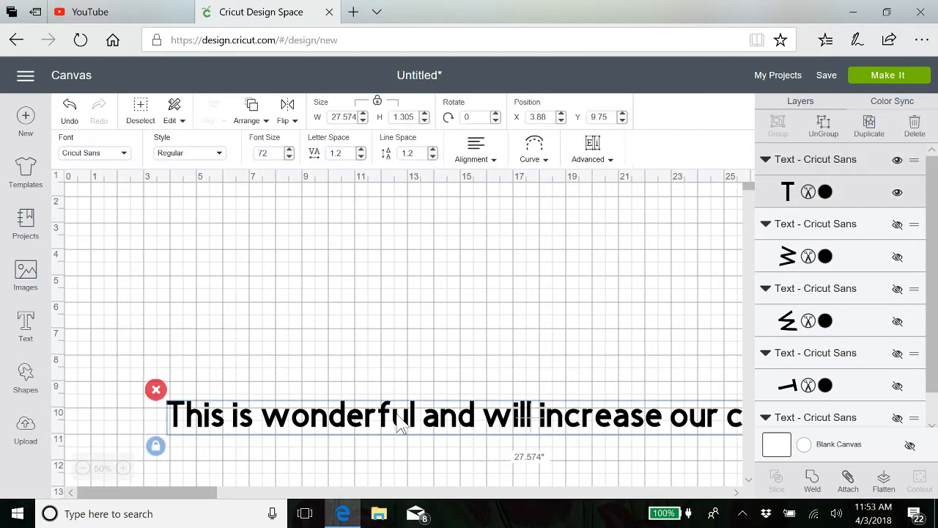
drag(399, 427, 314, 413)
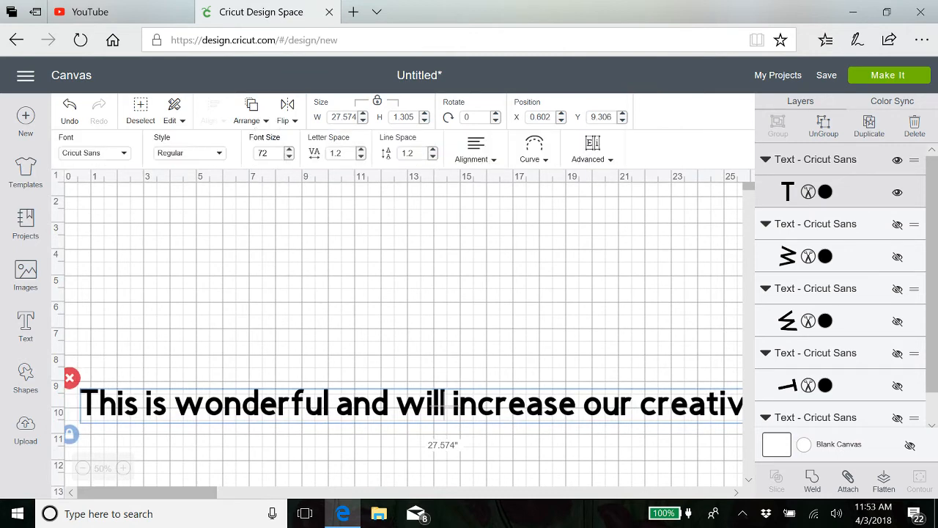
click(289, 157)
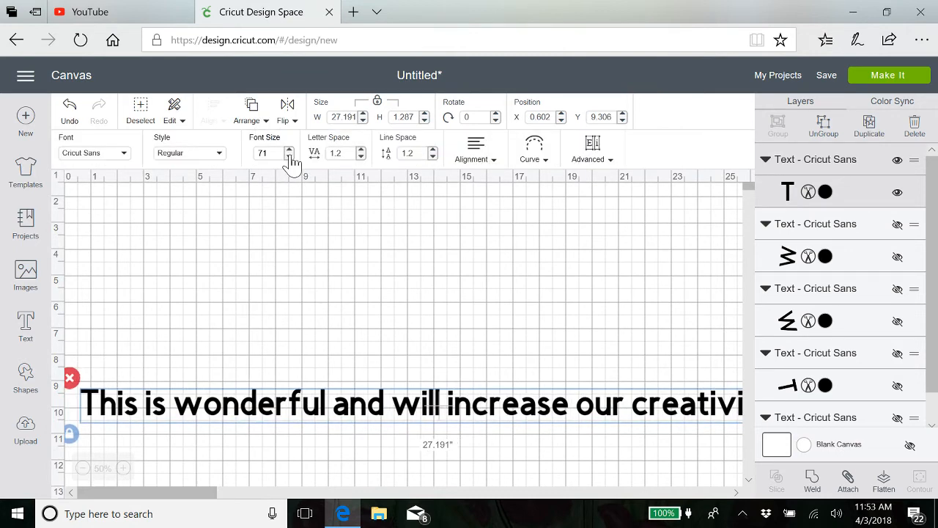
click(269, 154)
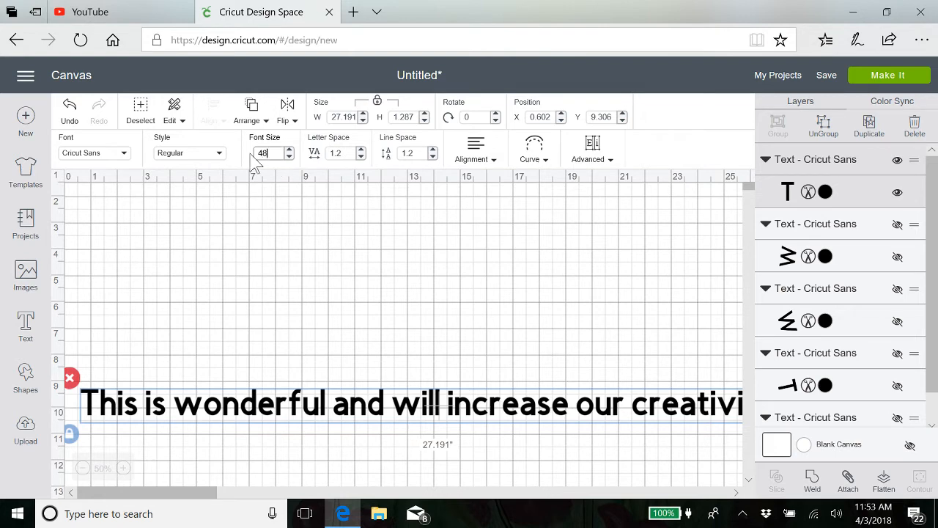
key(Return)
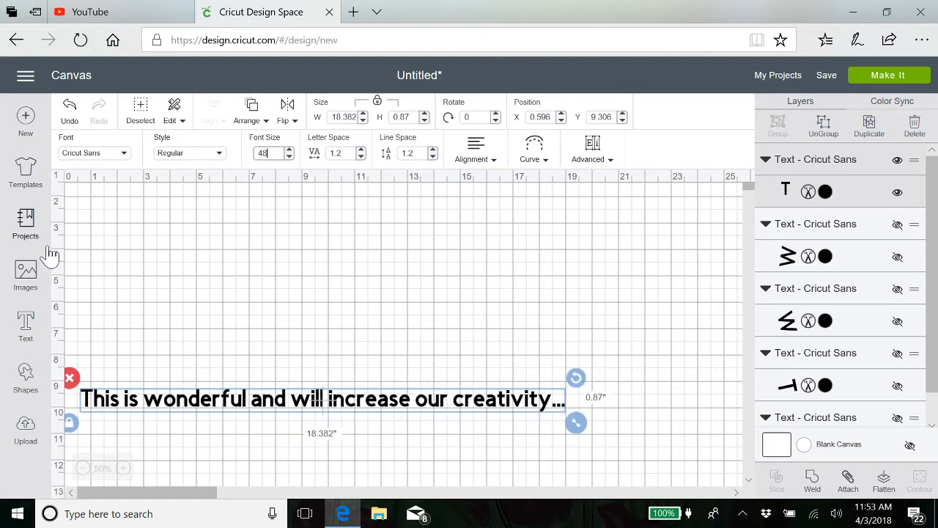
- Change the sentence's font to Blackletter
click(124, 164)
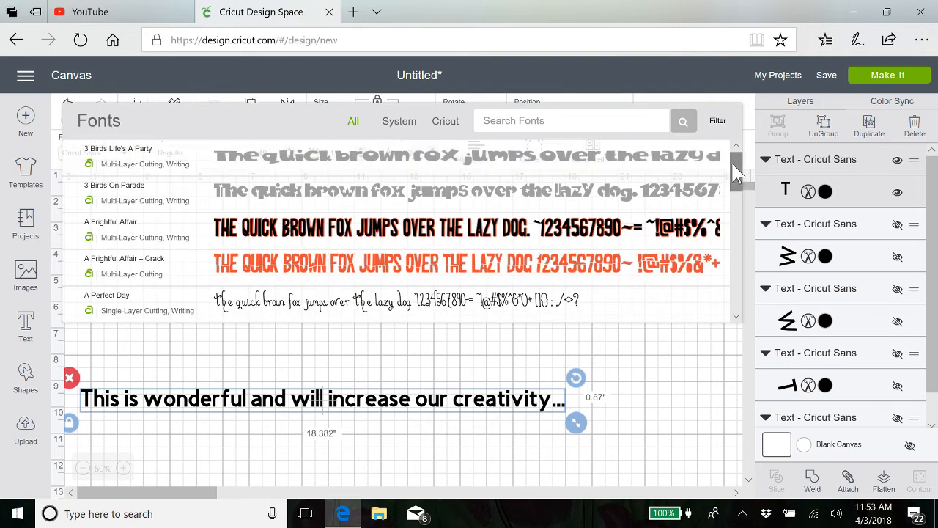
drag(735, 169, 740, 288)
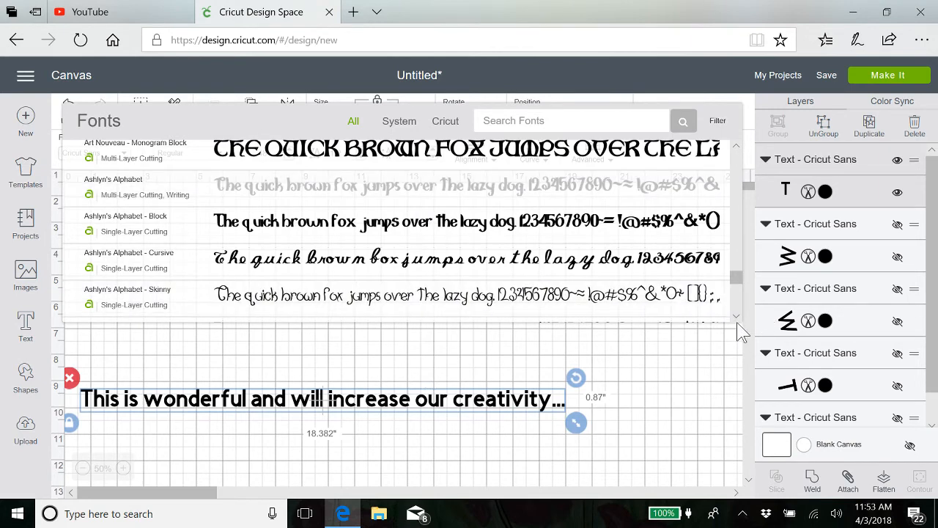
drag(739, 320, 739, 321)
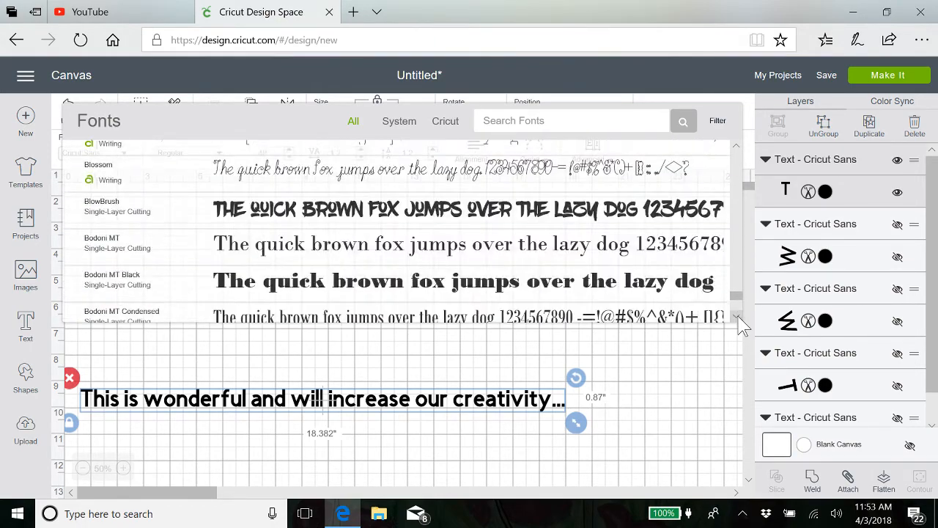
click(737, 146)
drag(738, 147, 738, 147)
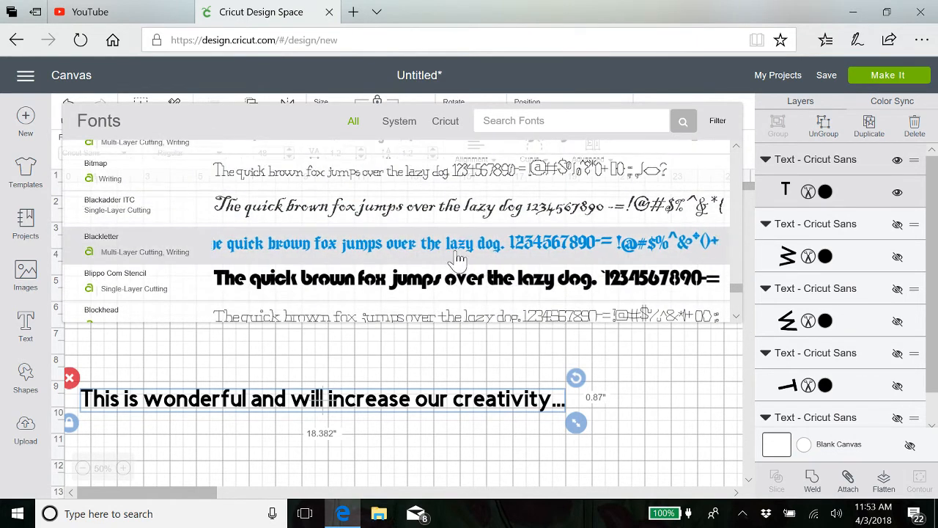
click(367, 248)
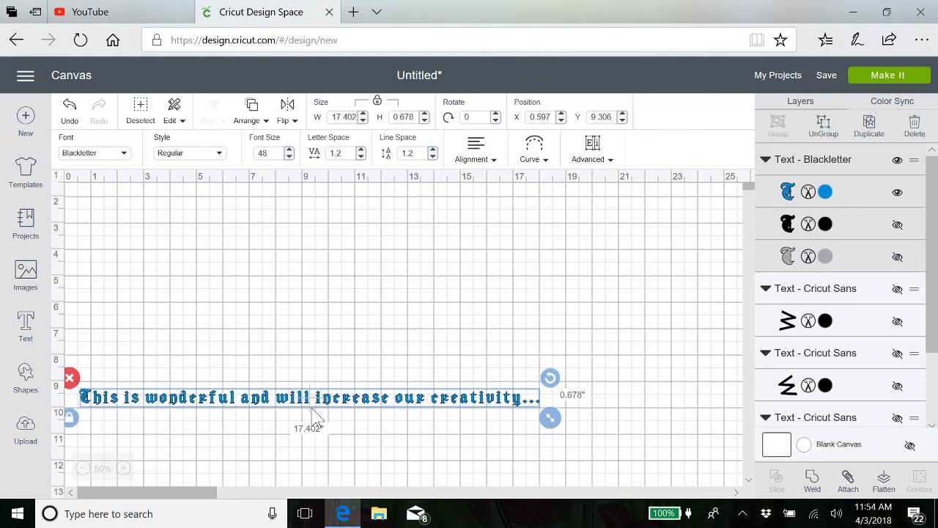
- Move the sentence near the top of the canvas and curve it into a full circle with a diameter of about 5.569
drag(297, 401, 380, 234)
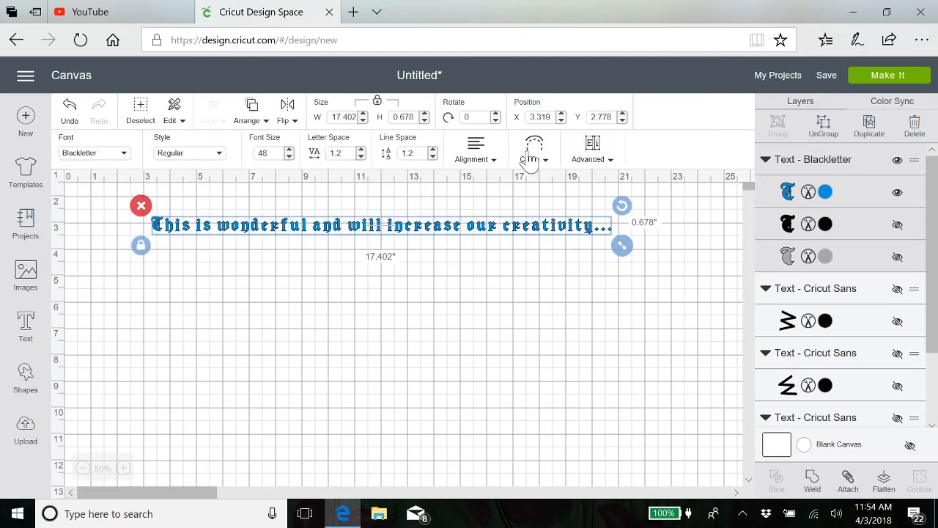
click(529, 160)
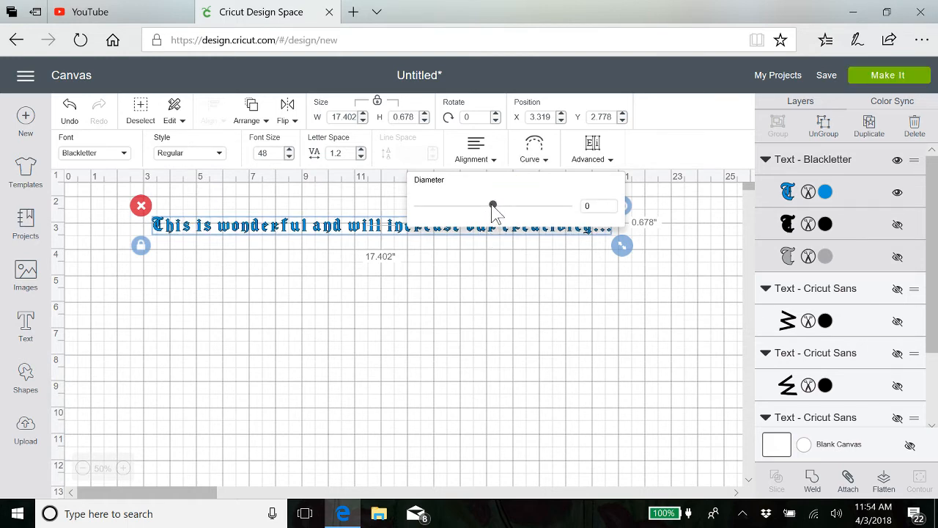
drag(492, 206, 573, 215)
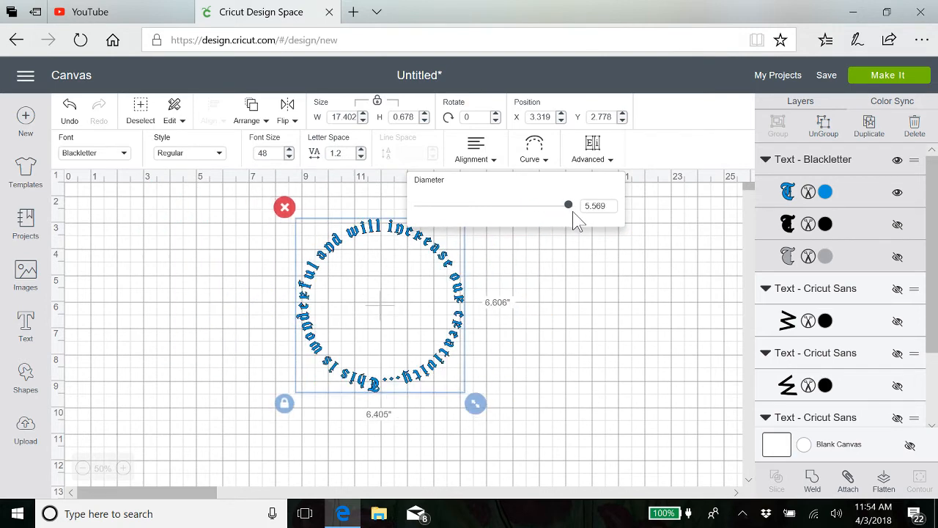
click(558, 297)
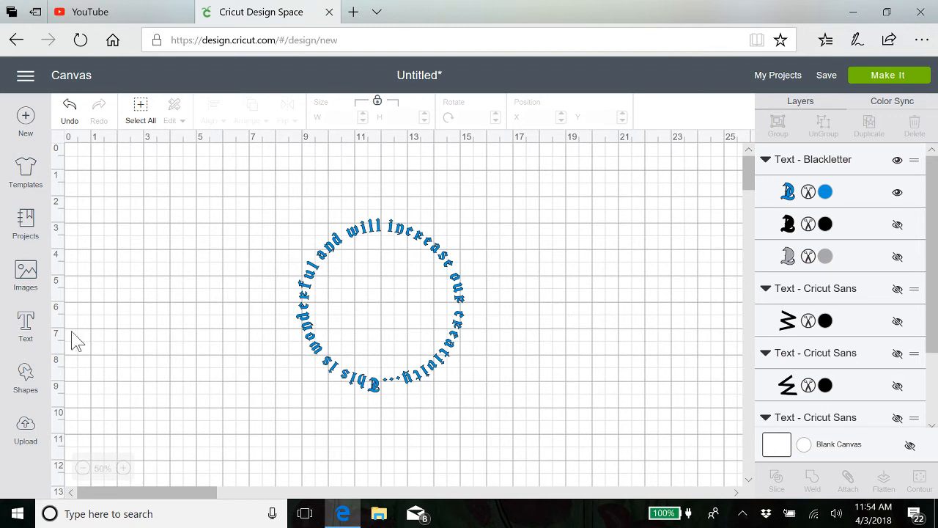
- Insert a circle shape beside the circular text and enlarge it to about 9.694 inches across
click(26, 380)
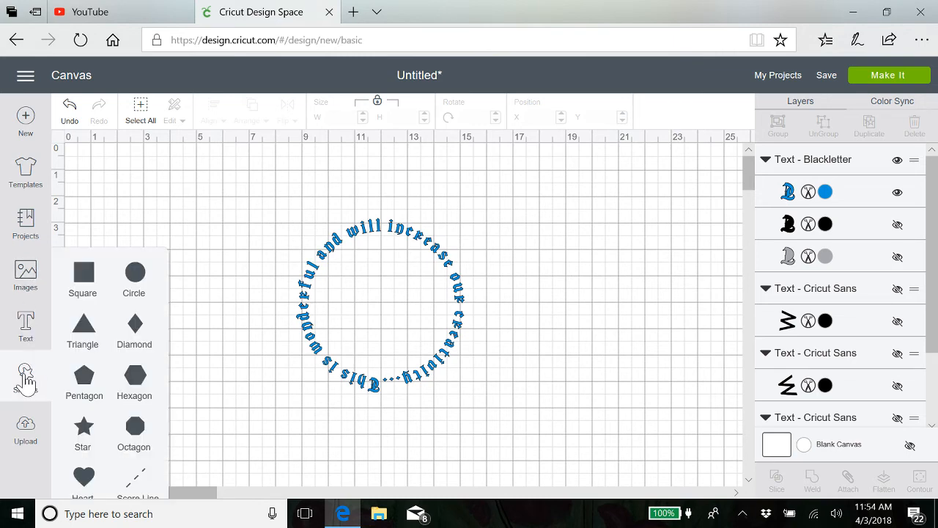
click(138, 278)
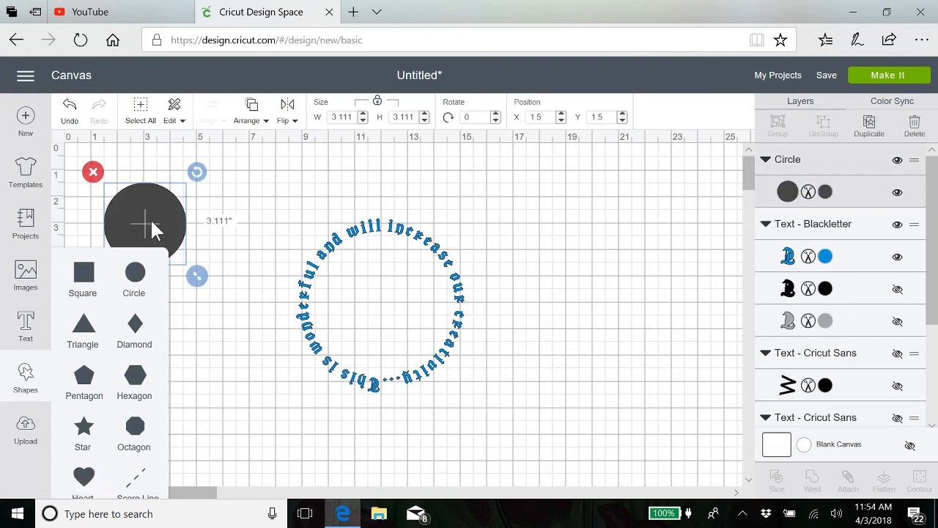
drag(151, 221, 257, 231)
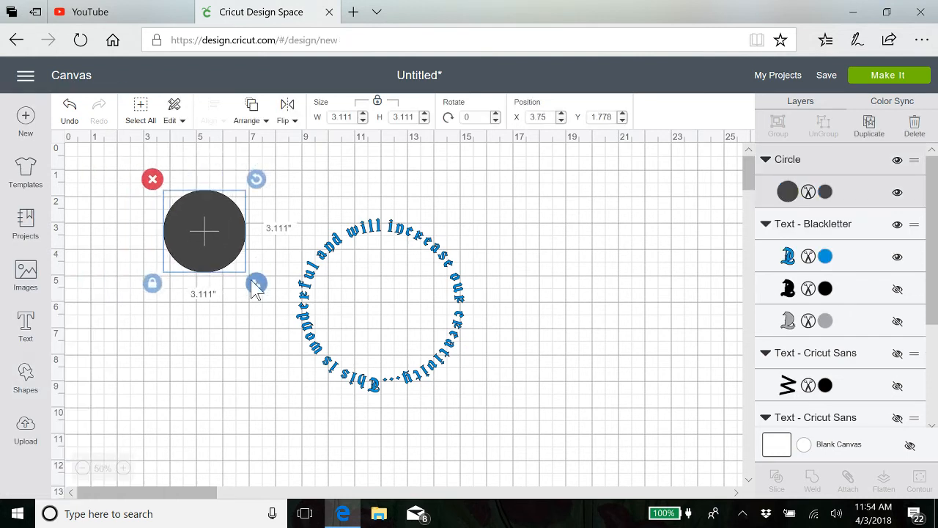
drag(256, 283, 346, 371)
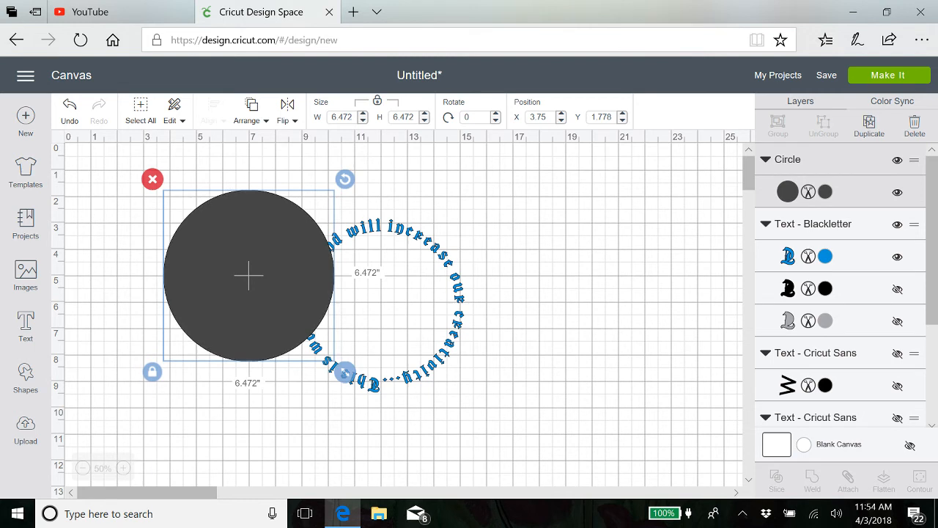
drag(267, 260, 220, 280)
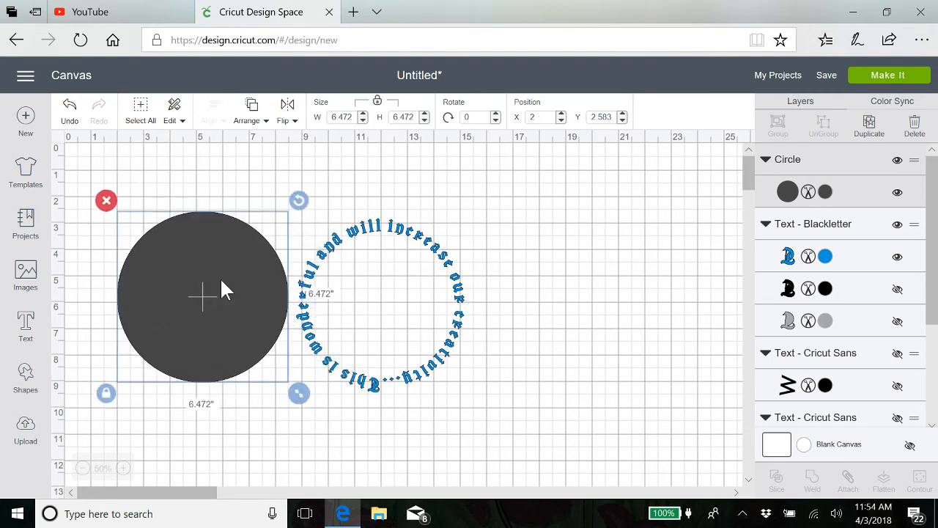
drag(304, 400, 389, 456)
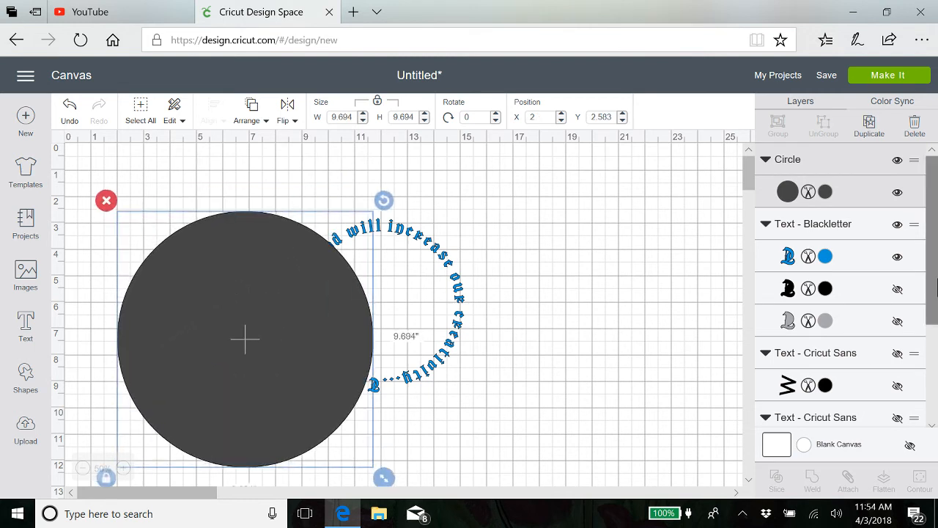
- Recolor the circle shape pink (#E54B75) and place it over the circular text
click(824, 192)
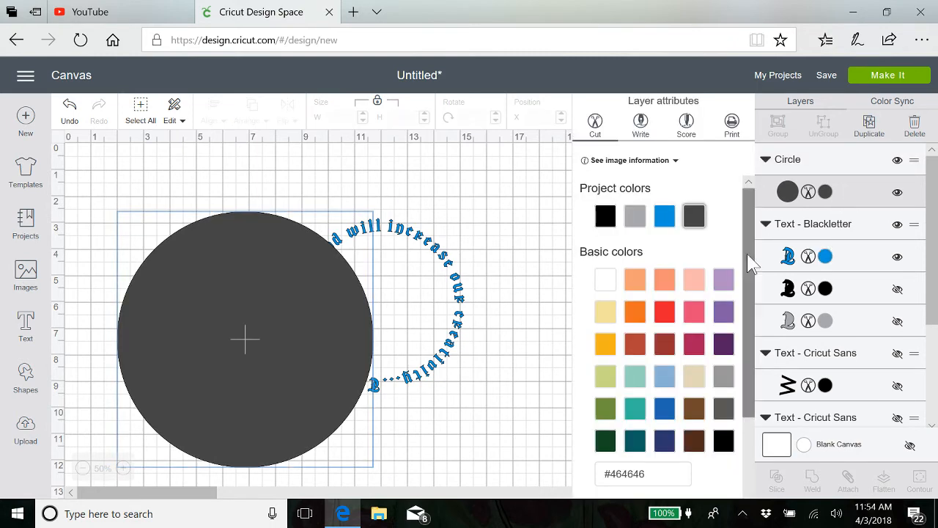
click(694, 313)
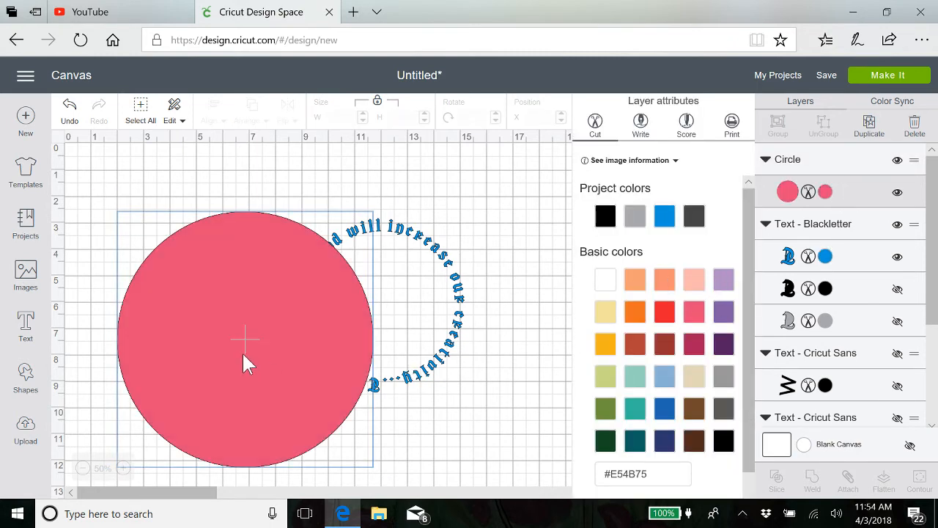
drag(275, 341, 386, 317)
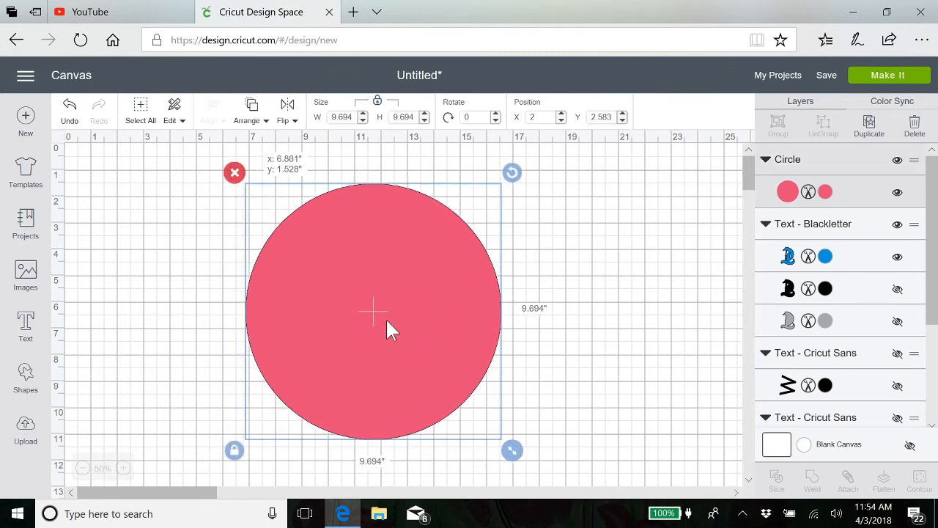
- Send the pink circle to the back and fit it around the circular text at about 8.75 inches across
click(259, 117)
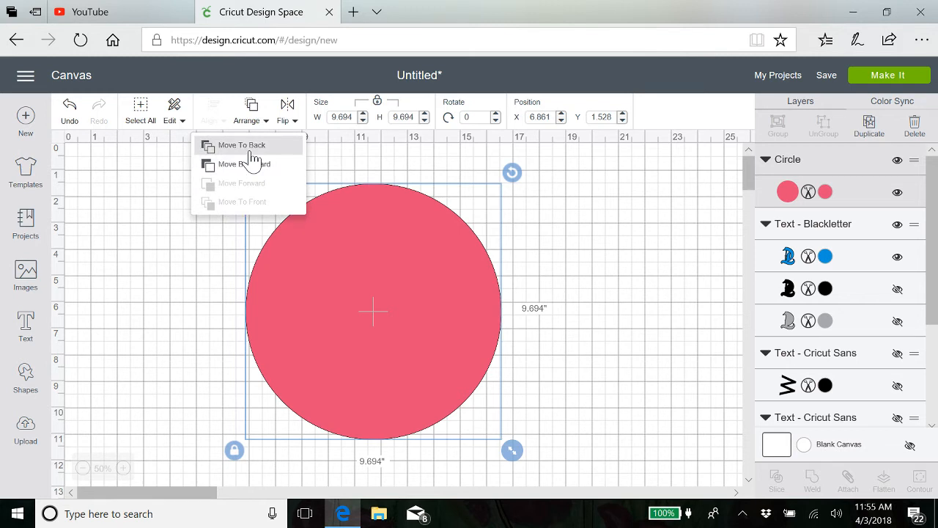
click(242, 145)
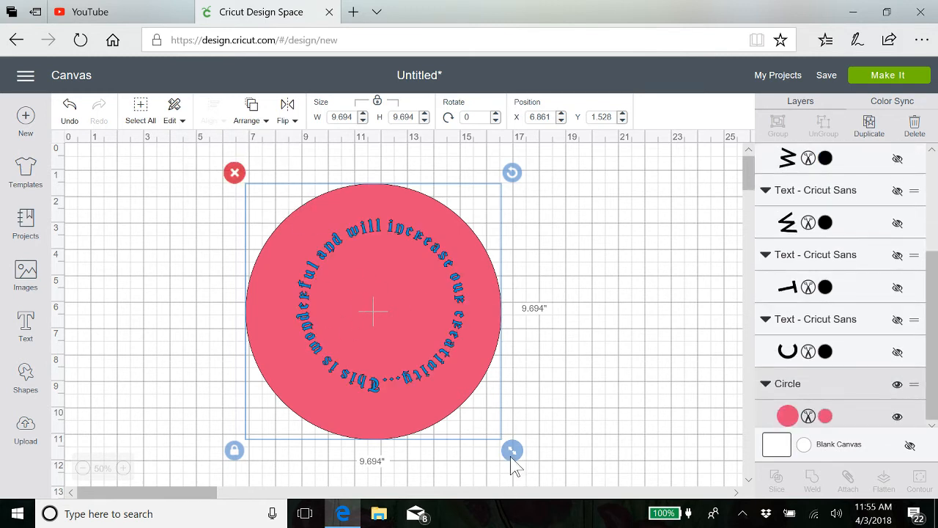
drag(512, 450, 487, 425)
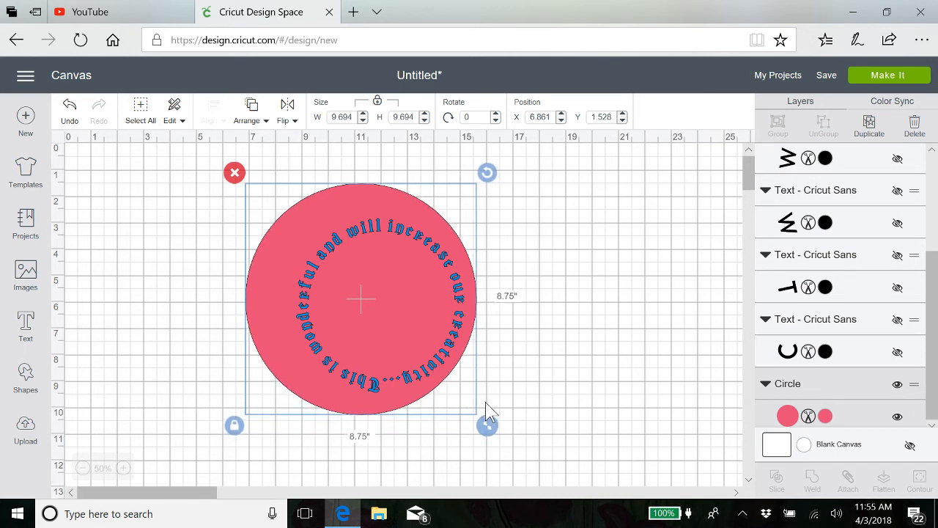
drag(284, 245, 312, 258)
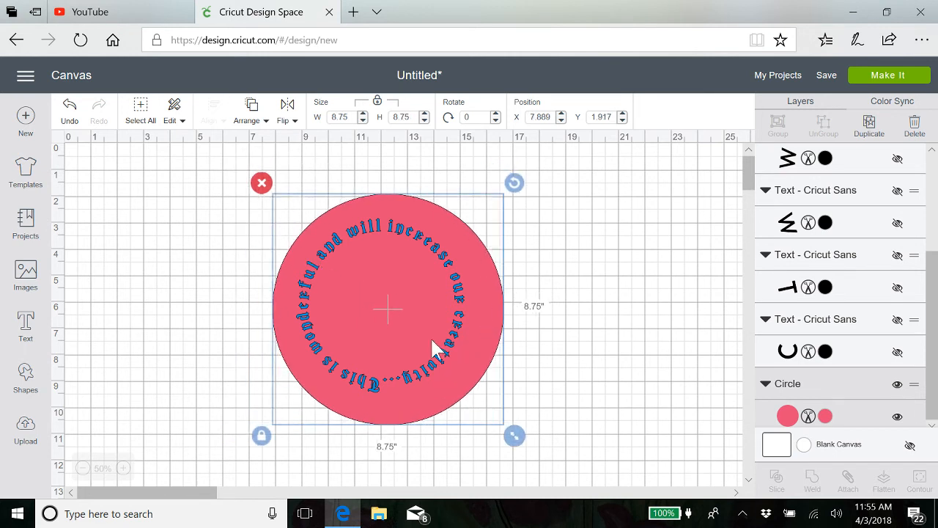
- Shrink the pink circle to about 7.972 inches across and recentre it around the circular text
drag(513, 433, 493, 414)
drag(353, 218, 356, 228)
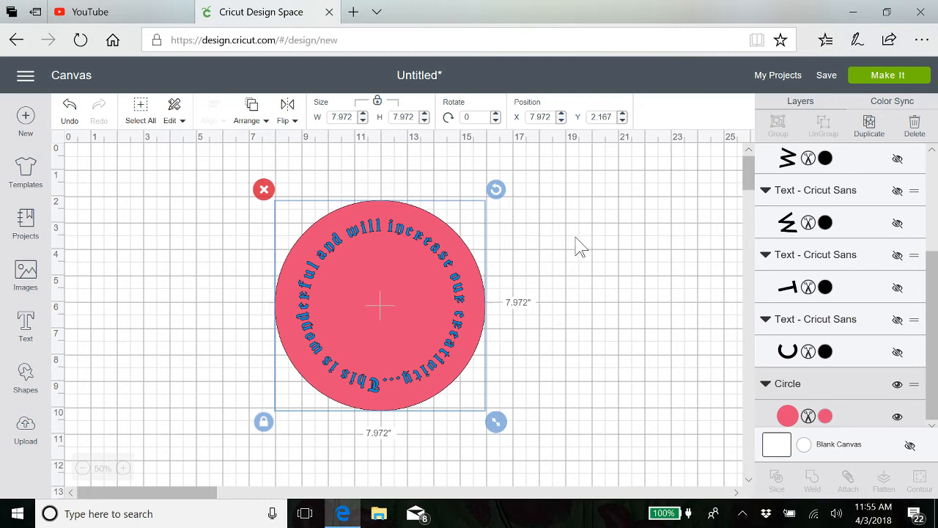
- Slice the circular text out of the pink circle, using both objects together
drag(576, 236, 233, 323)
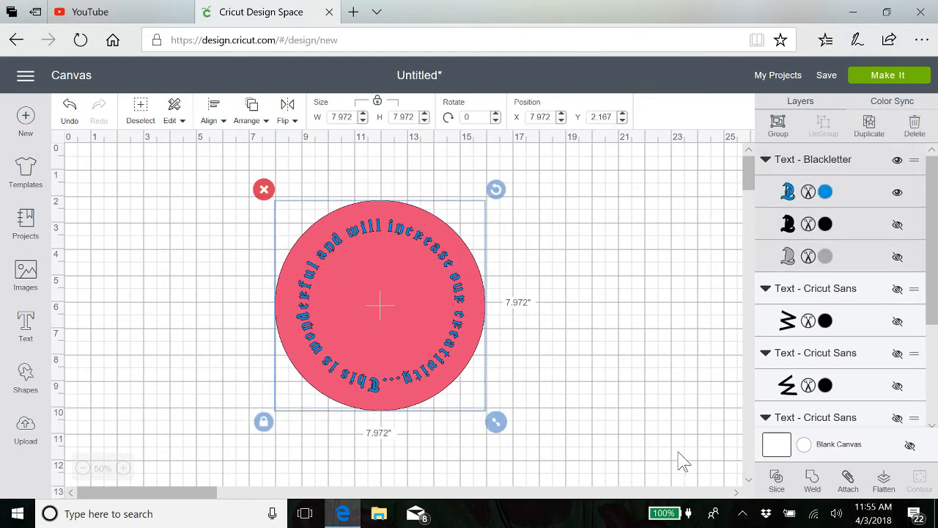
click(779, 484)
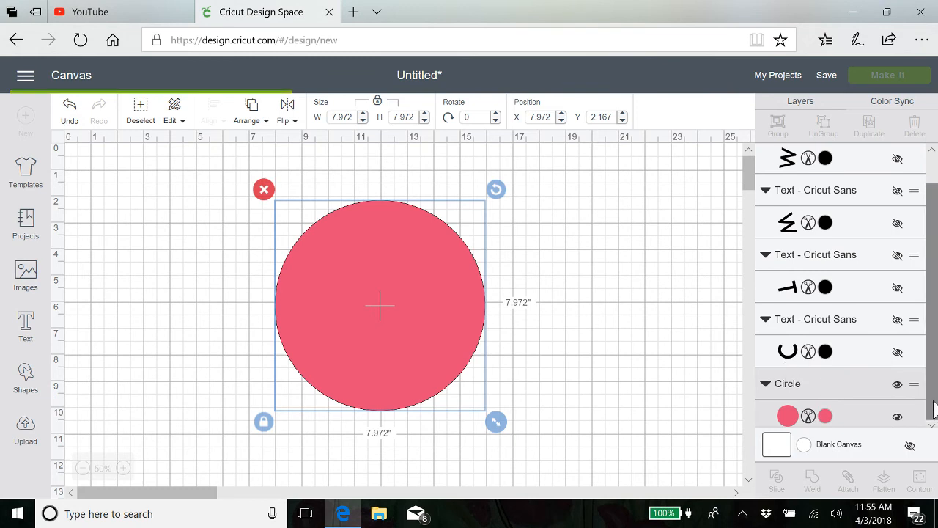
- Hide the blue and pink letter slice results and move the cut-out circle to about X 8.444, Y 1.861
drag(934, 345, 924, 192)
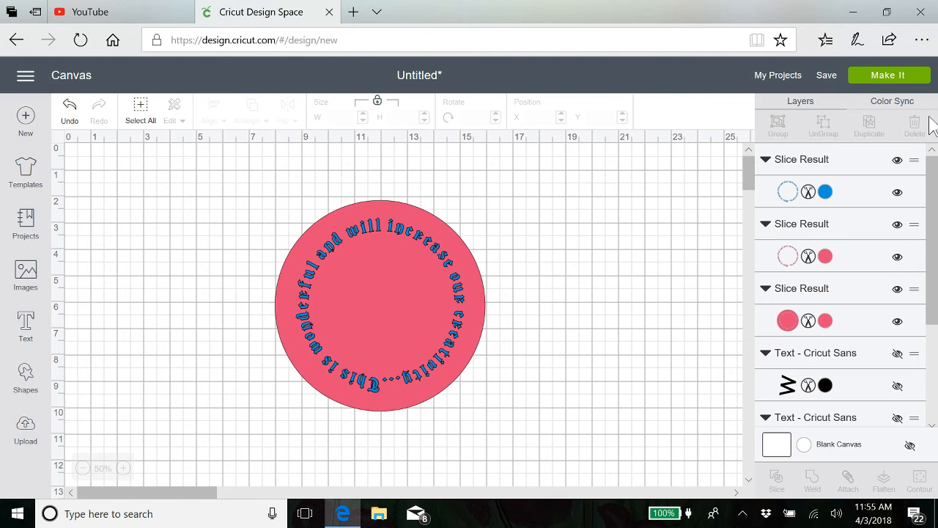
click(898, 161)
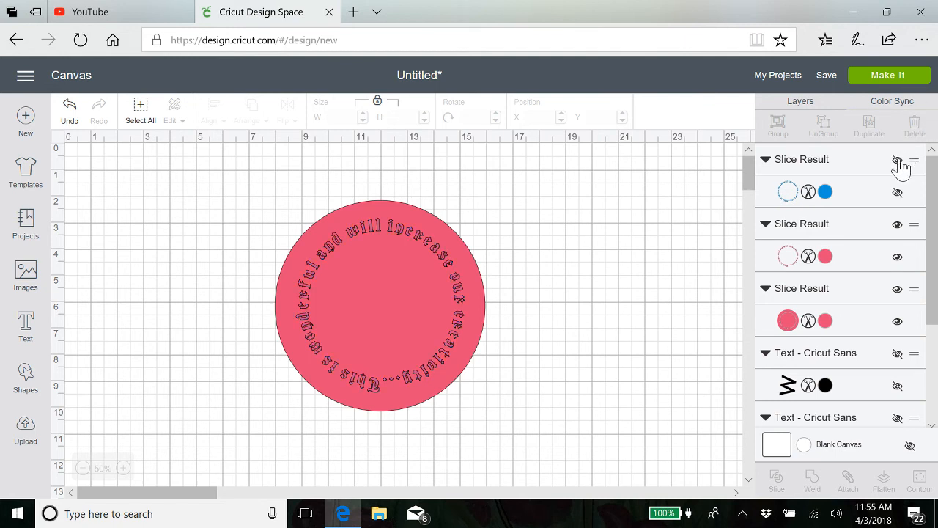
click(898, 225)
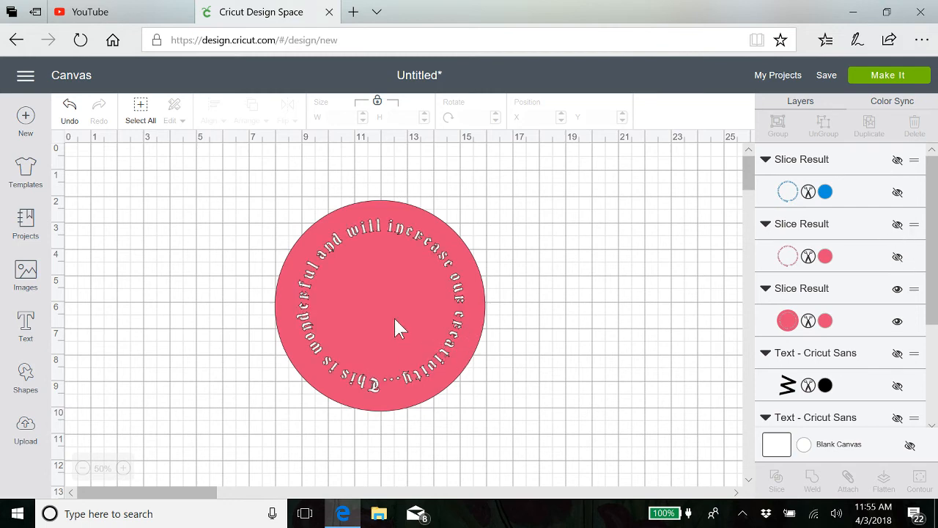
mouse_move(394, 319)
mouse_down()
mouse_move(226, 290)
mouse_move(247, 304)
mouse_move(459, 318)
mouse_move(411, 321)
mouse_move(406, 310)
mouse_up()
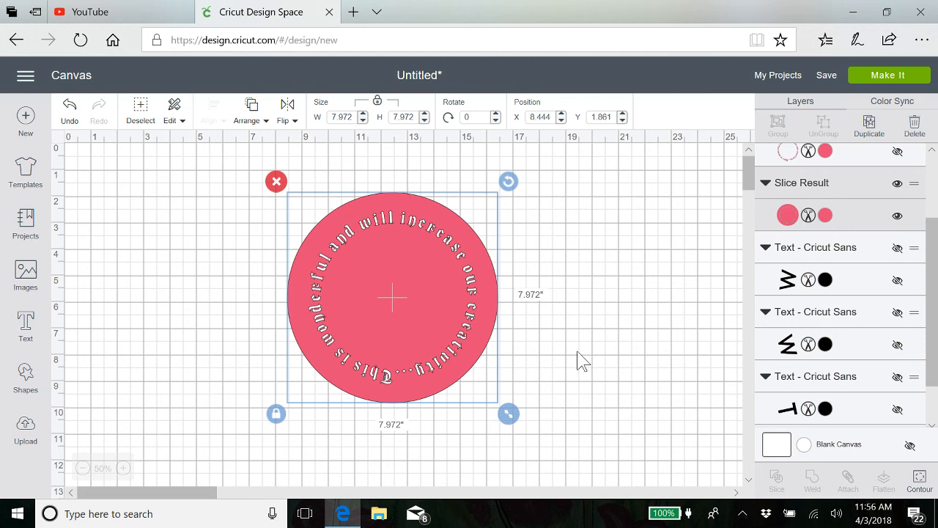
click(743, 514)
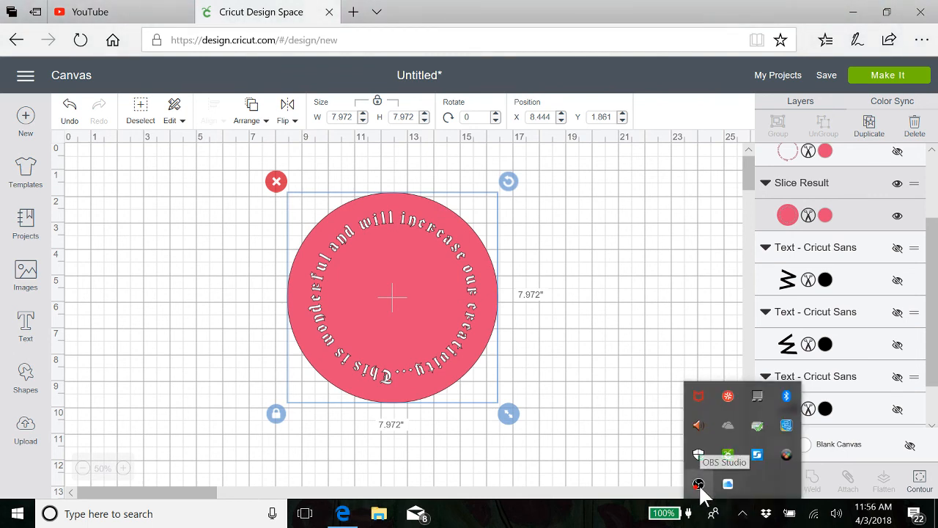